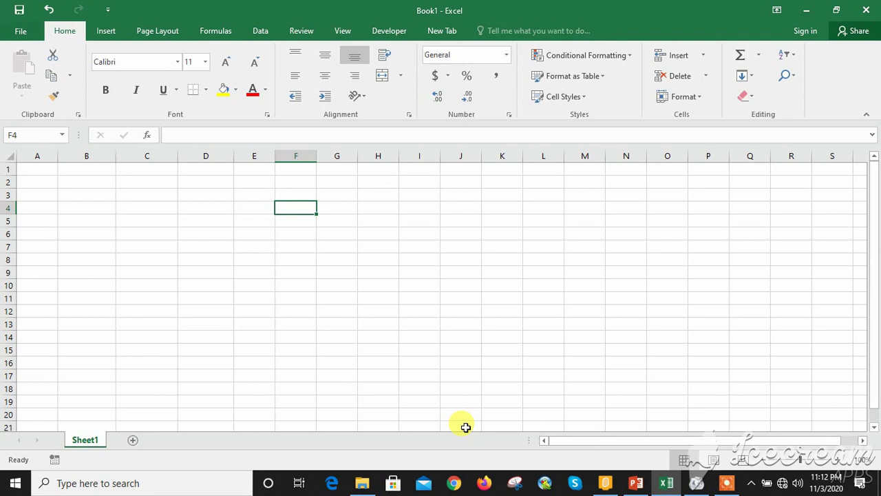
Enter headers AMAZINA, AKARERE and UMURENGE in B5, C5 and D5, then select B5:D5
left_click(94, 220)
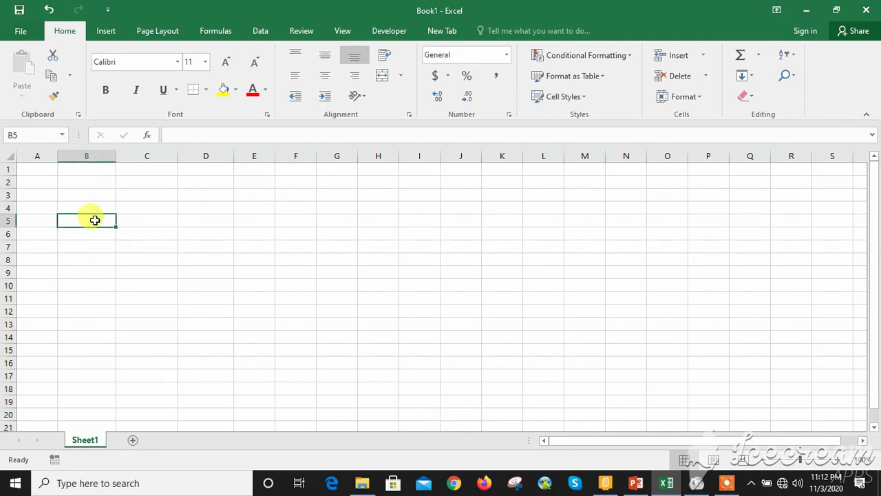
type("AMAZI")
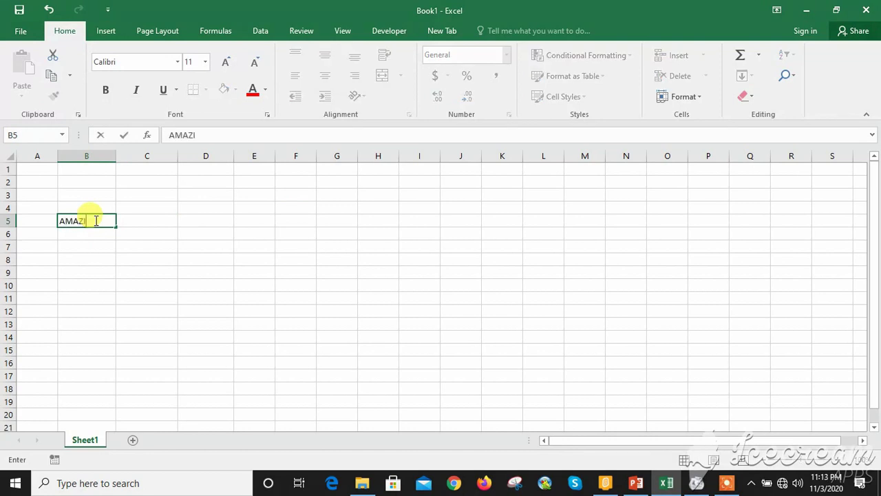
type("NA")
key("Tab")
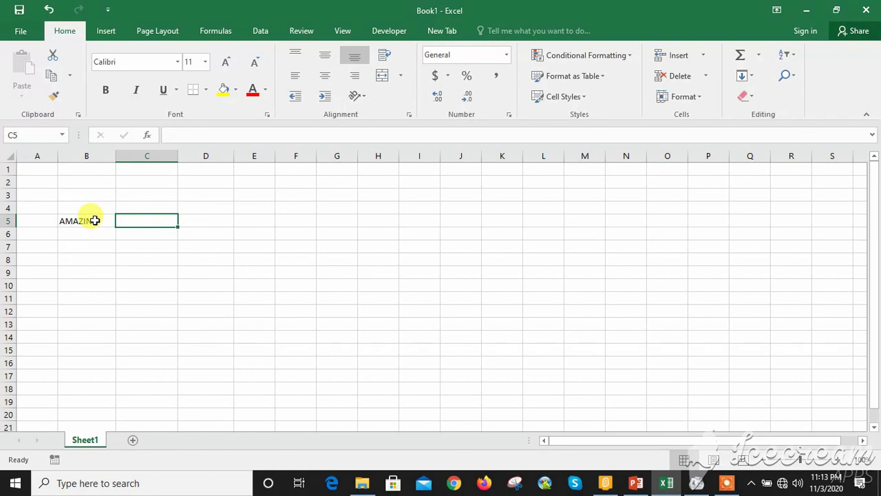
type("AKARRE")
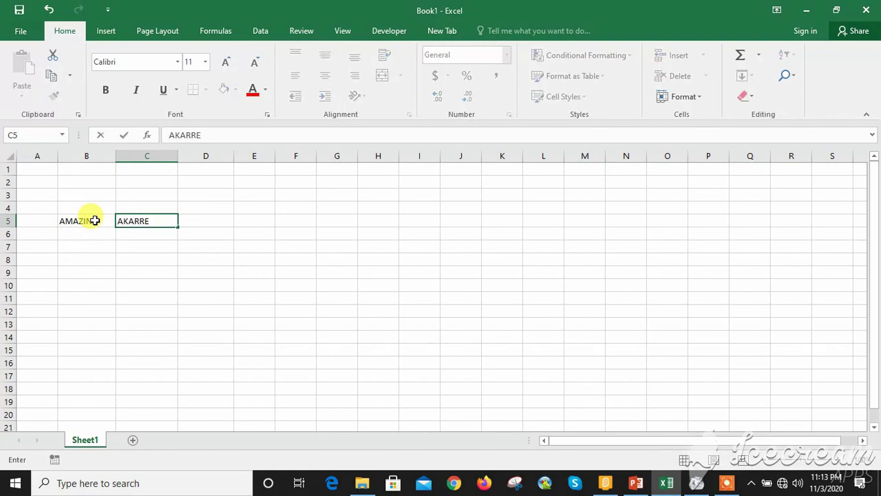
key("BackSpace")
key("BackSpace")
type("E")
type("RE")
key("Tab")
type("UMU")
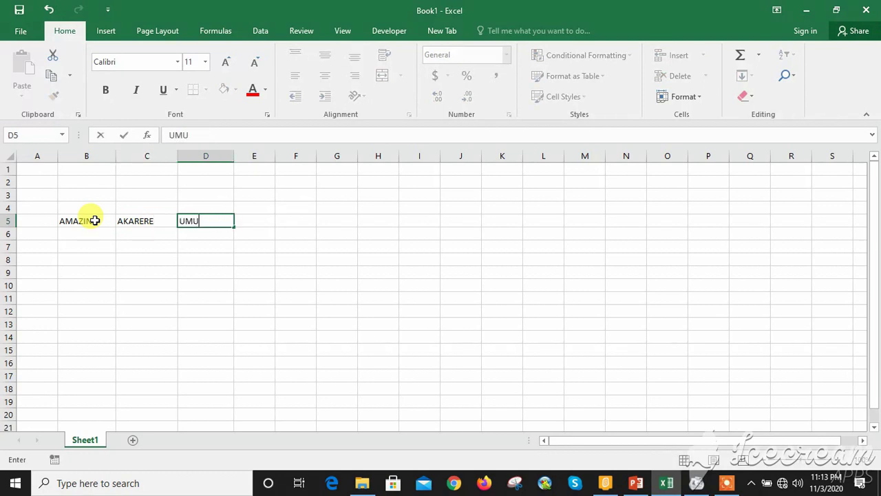
type("RENGE")
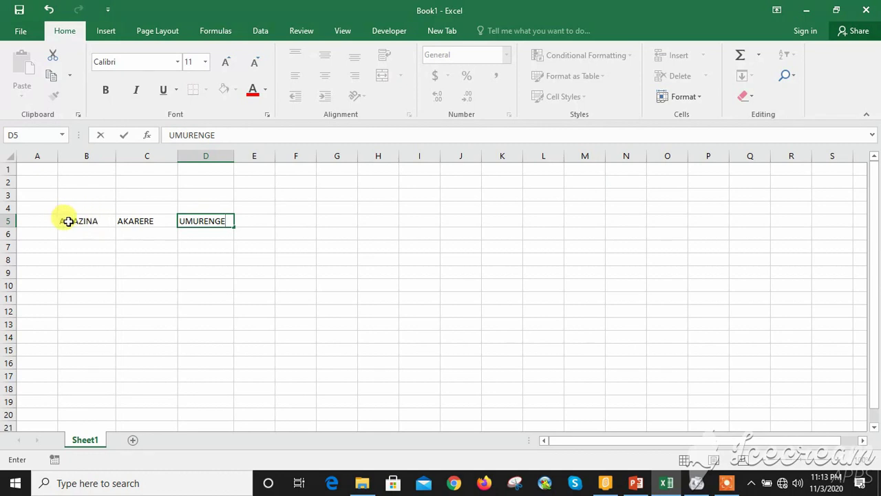
left_click_drag(69, 221, 196, 221)
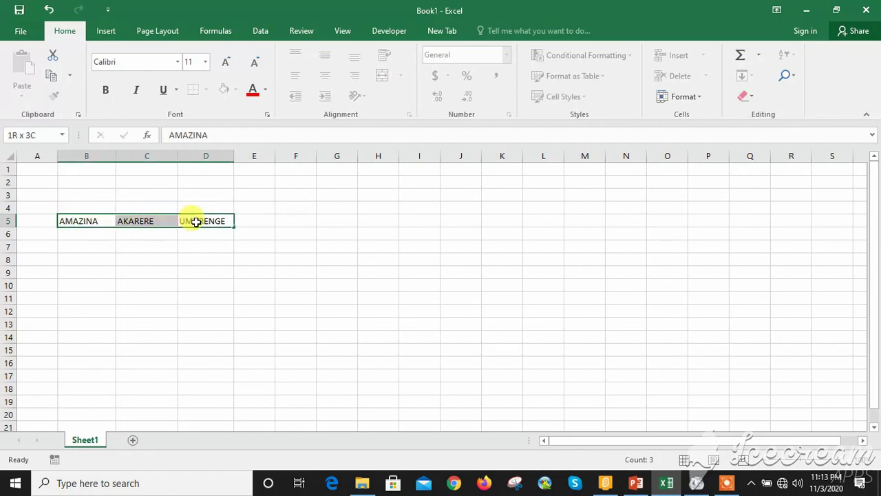
Open Excel Options at Quick Access Toolbar and set Choose commands from to All Commands
left_click(20, 31)
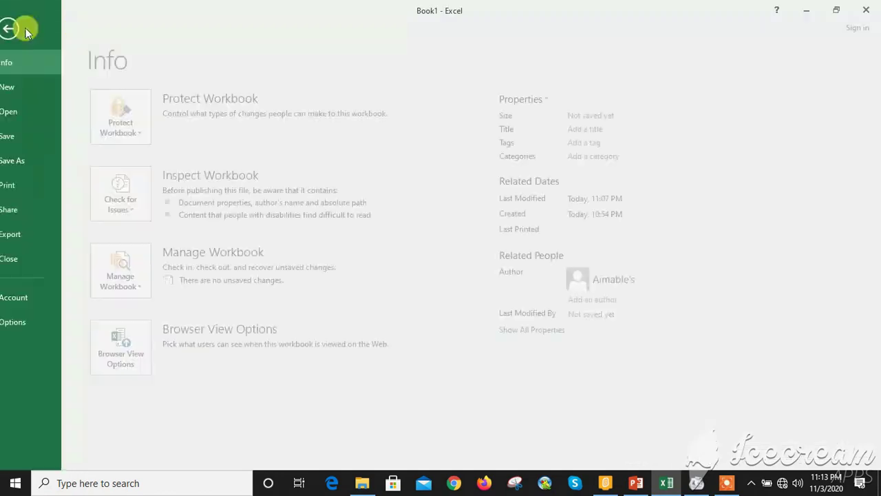
left_click(31, 321)
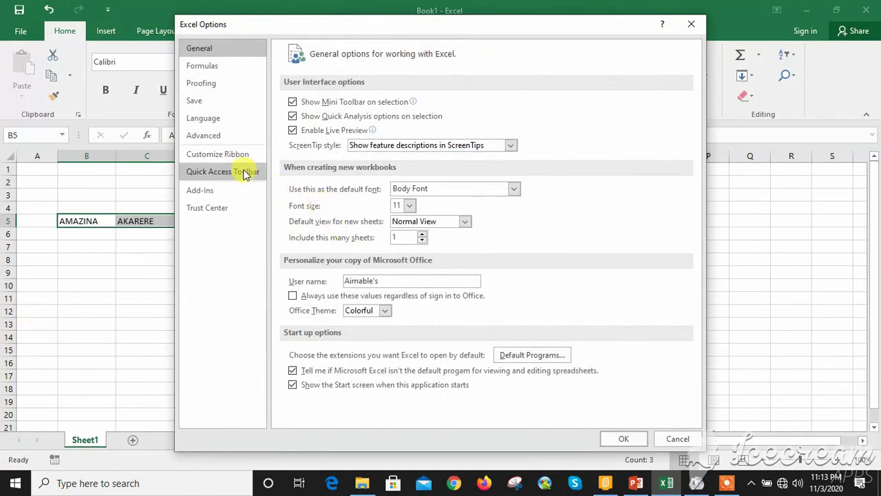
left_click(241, 171)
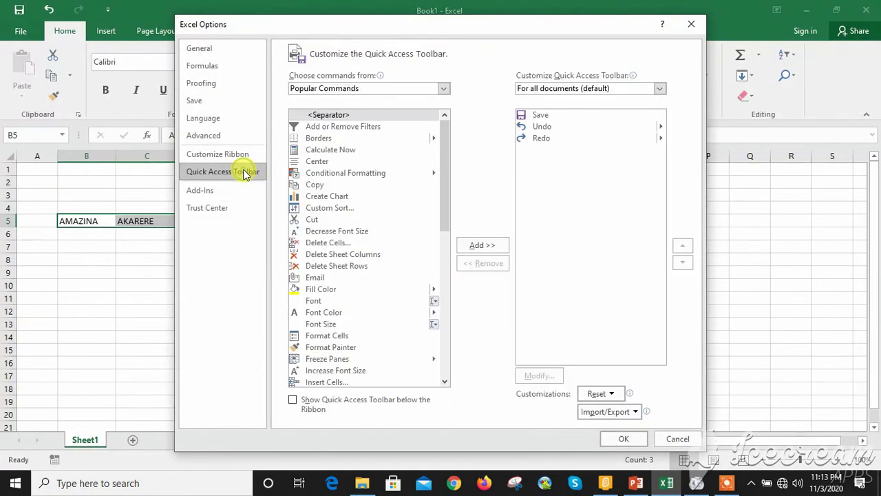
left_click(445, 89)
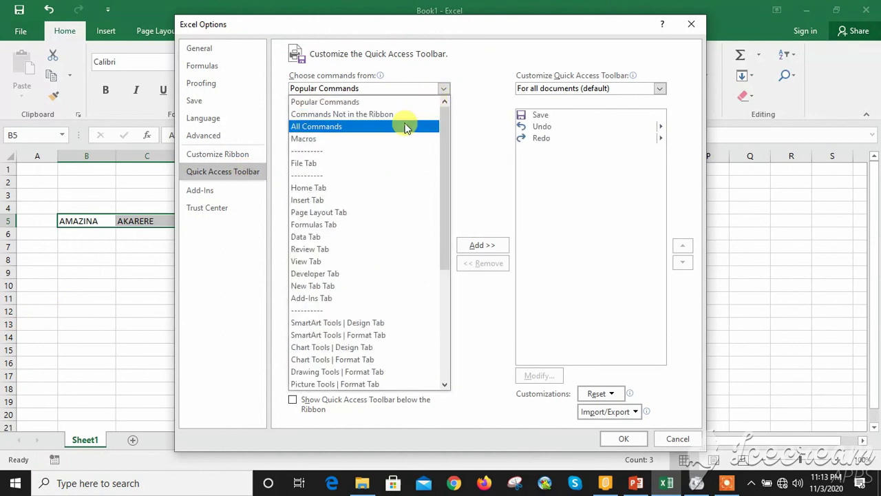
left_click(404, 126)
scroll(448, 200, "down", 15)
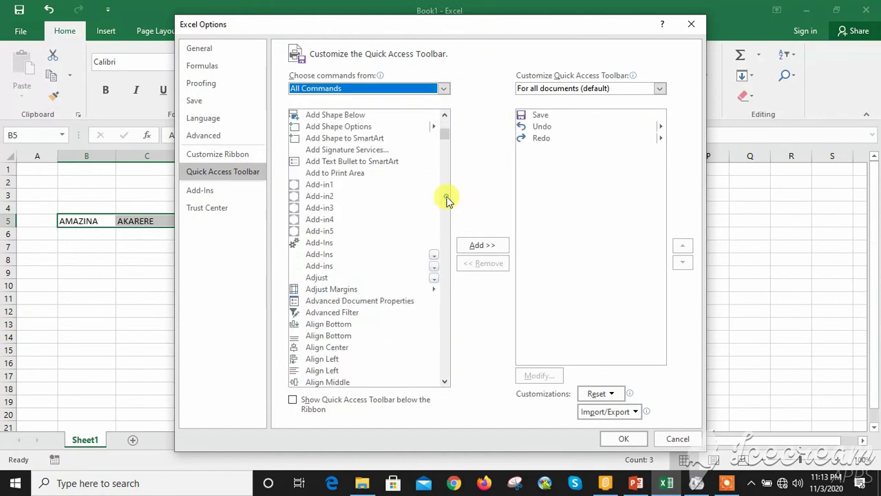
key("alt+Down")
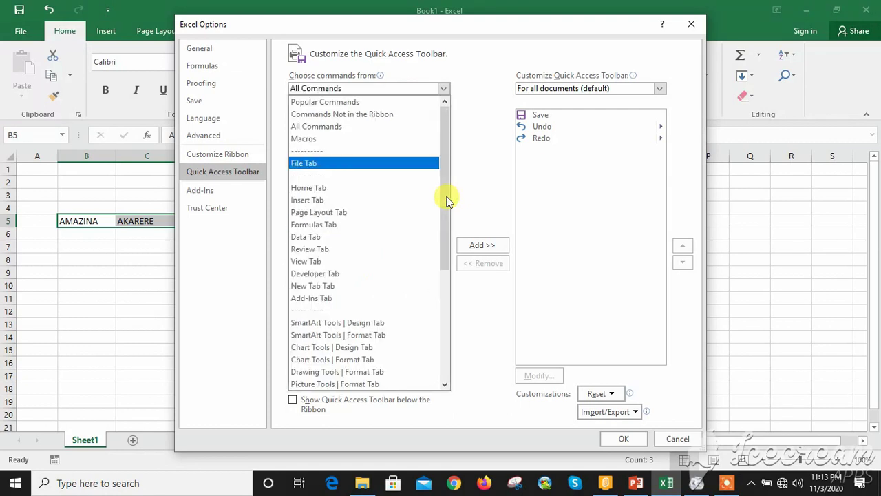
left_click(444, 88)
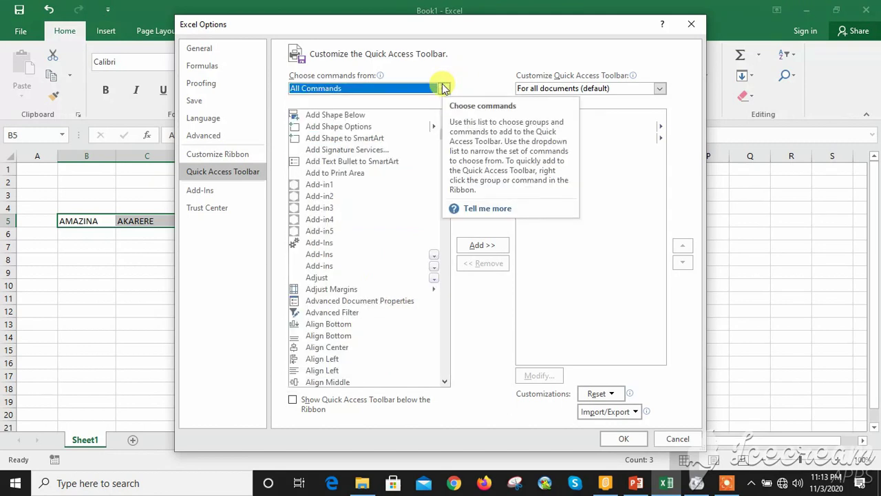
left_click(444, 88)
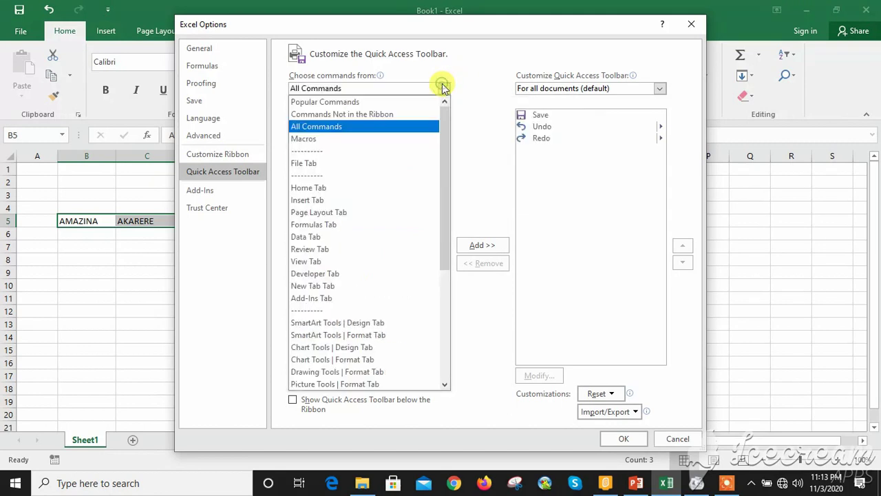
left_click(382, 126)
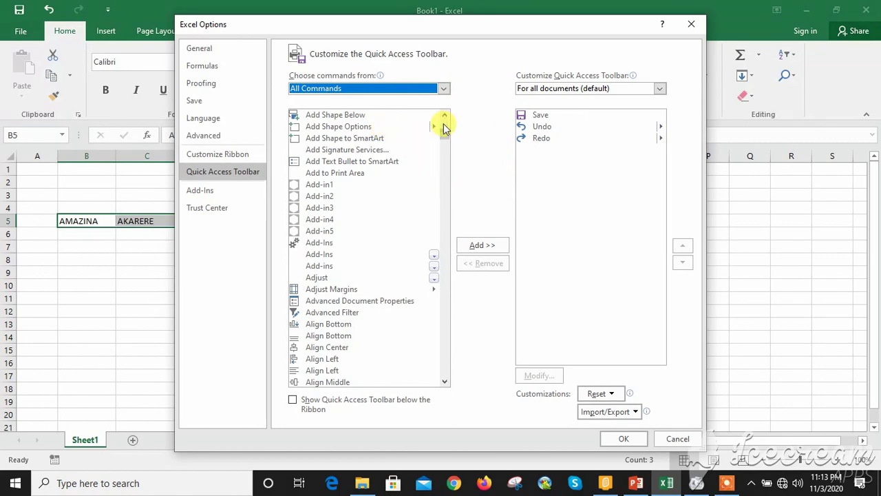
Scroll down the All Commands list and select Form...
left_click(444, 165)
left_click(444, 169)
left_click(445, 173)
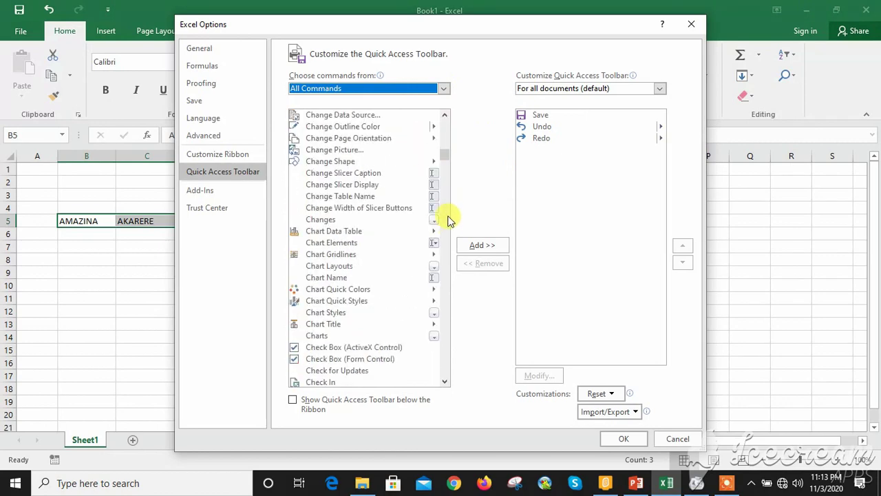
left_click(446, 207)
left_click(449, 262)
left_click(449, 281)
left_click(447, 285)
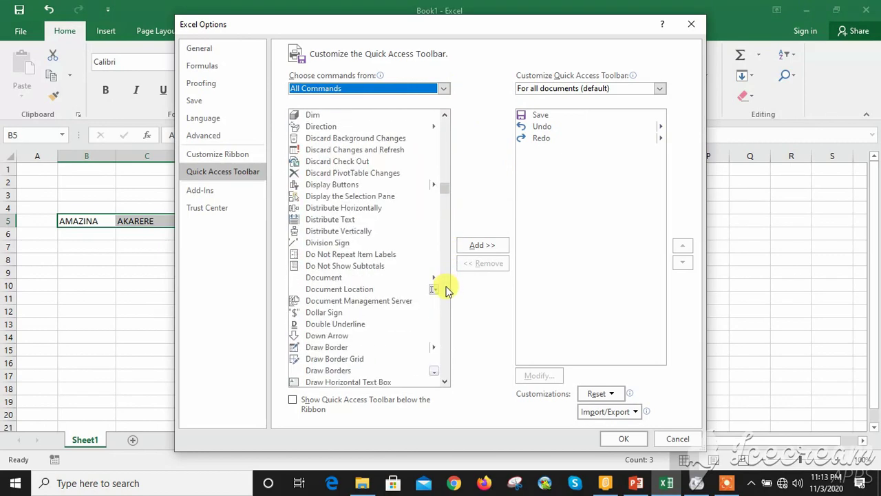
left_click(446, 296)
left_click(447, 300)
left_click(446, 300)
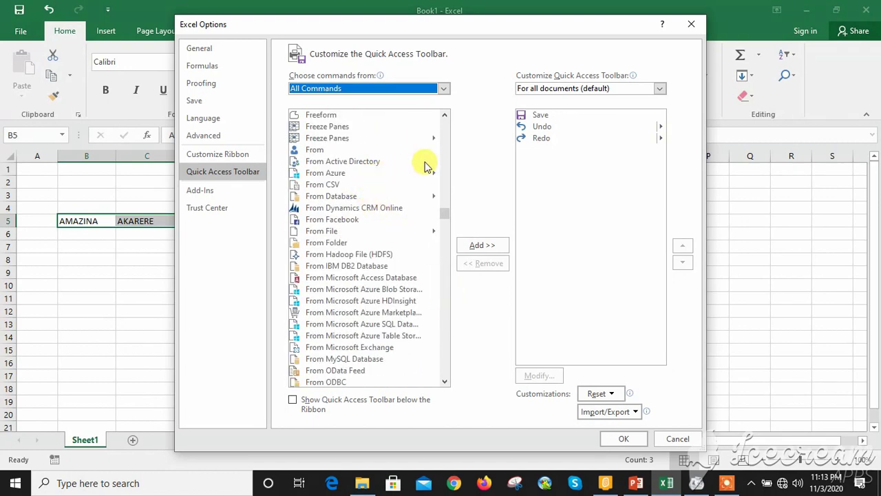
left_click(444, 141)
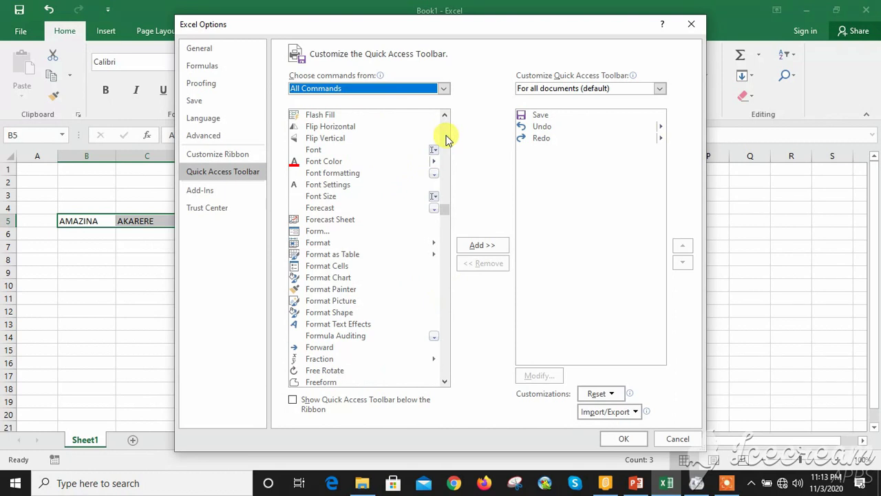
left_click(446, 140)
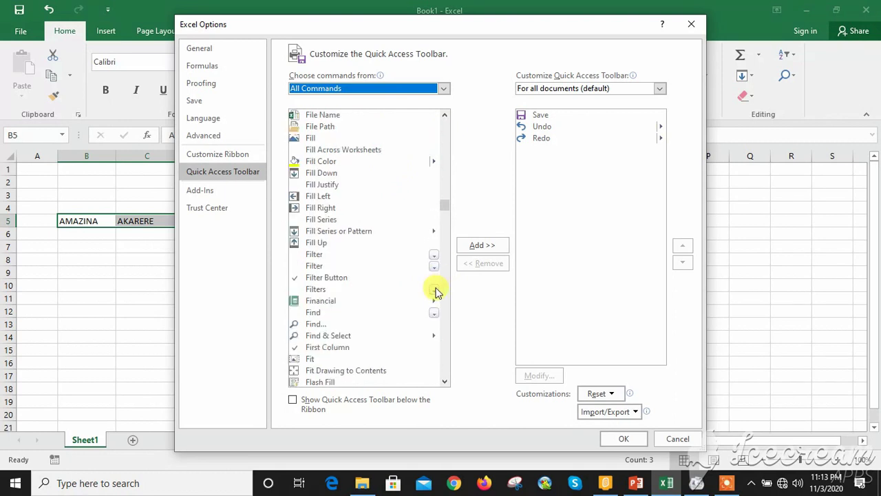
left_click(444, 358)
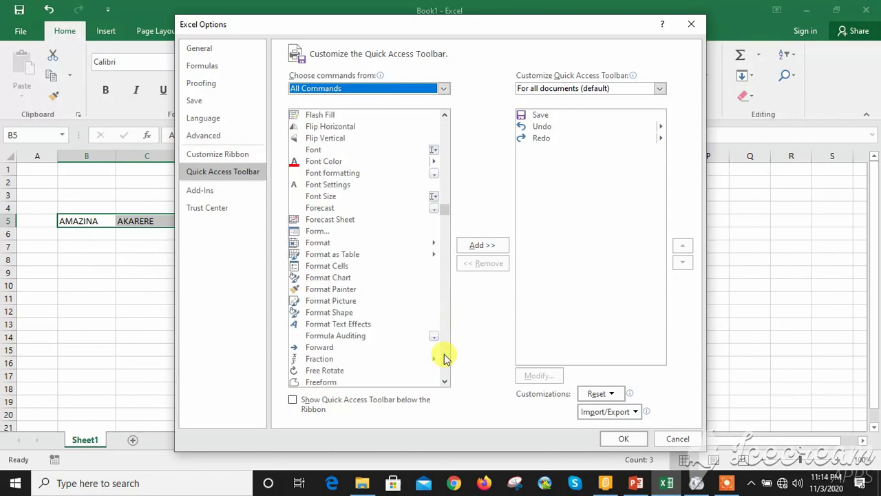
left_click(315, 231)
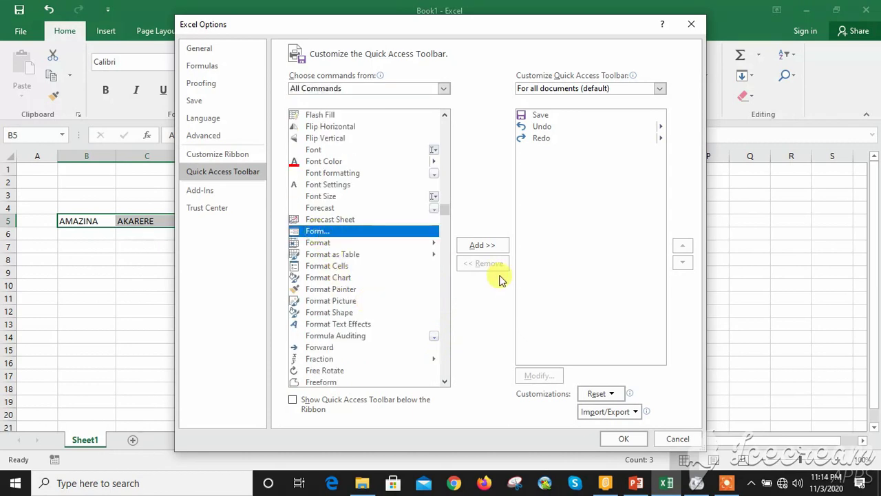
Add Form to the Quick Access Toolbar, then open its data form using row 5 as labels
left_click(485, 245)
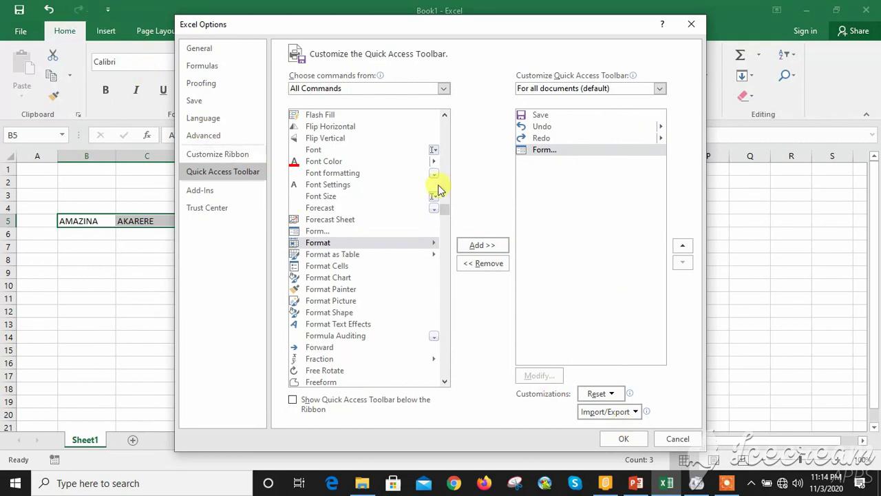
left_click(624, 439)
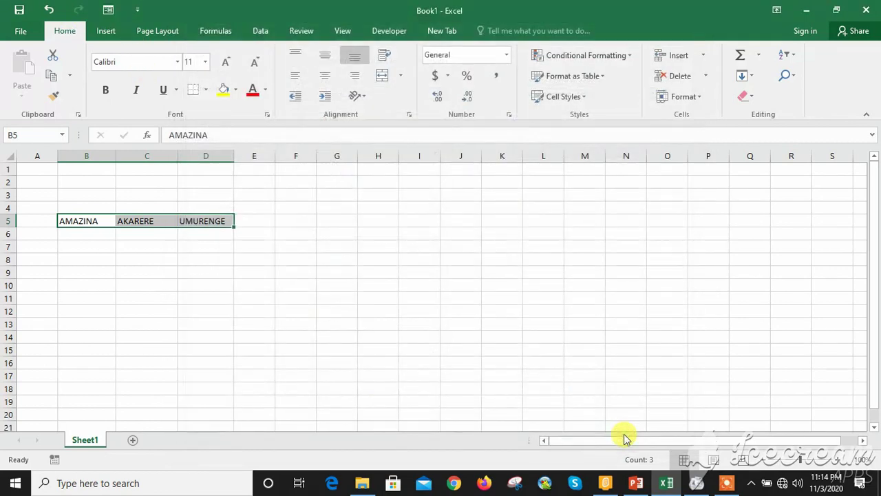
left_click(110, 13)
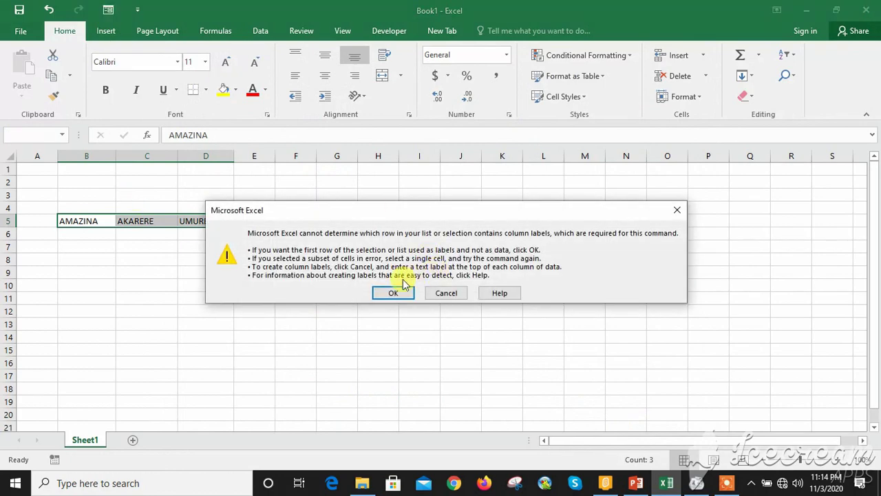
left_click(404, 285)
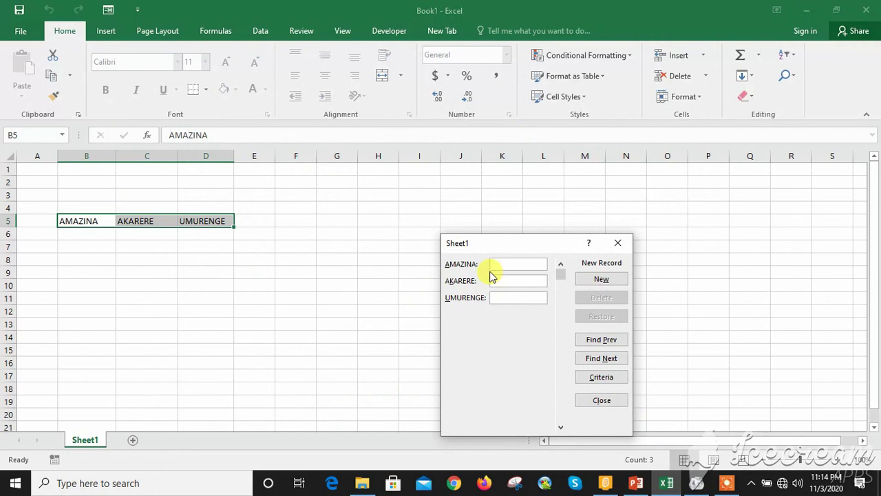
Enter a person's name, district RWAMAGANA and sector MWURIRE in the form, and save with New
type("MU")
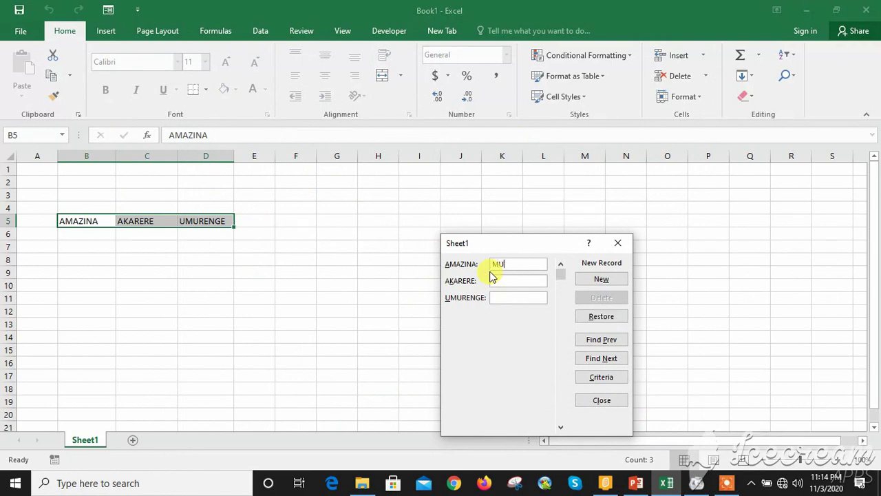
type("GABO ")
type("J")
key("BackSpace")
type("U")
type("GO")
left_click(512, 280)
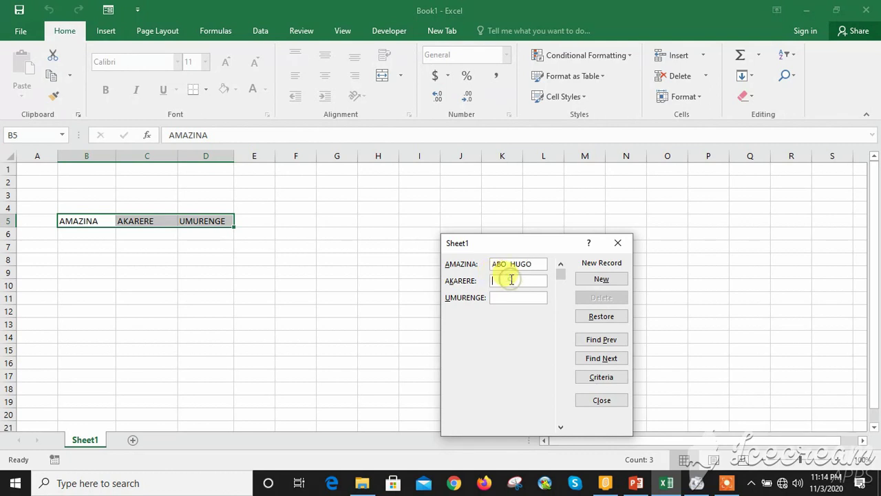
type("RWA")
type("MAGANA")
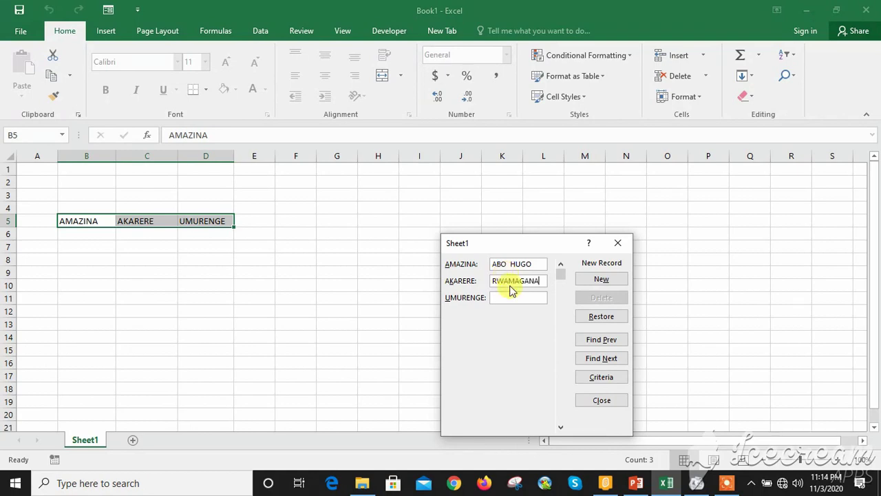
left_click(509, 297)
type("MW")
type("URIRE")
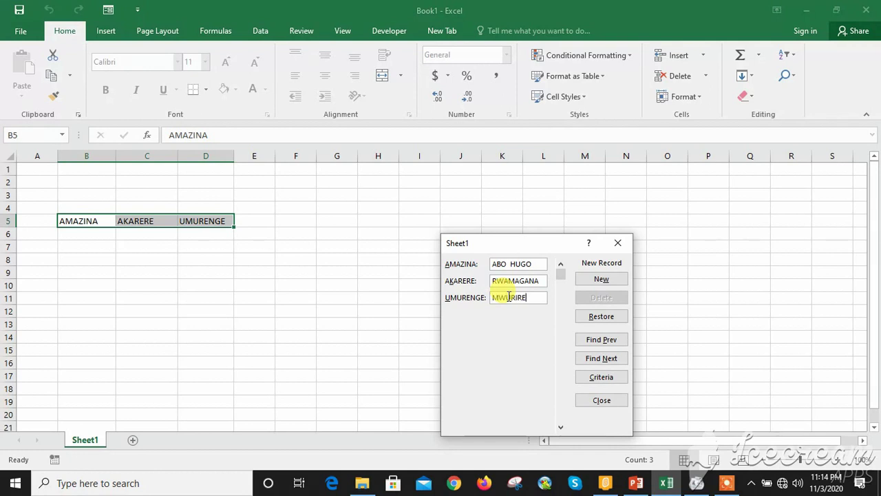
left_click(604, 283)
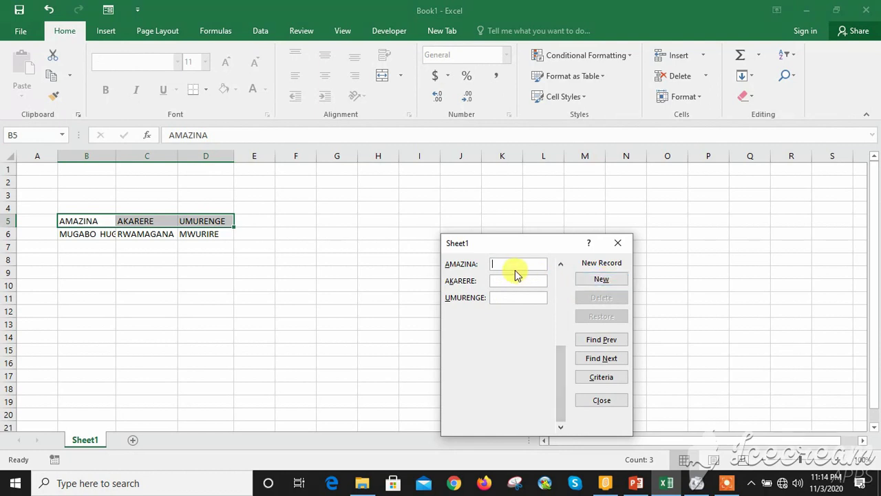
Add the second record: a person's name, district KAYONZA, sector KABARE
type("BYUSA JULES")
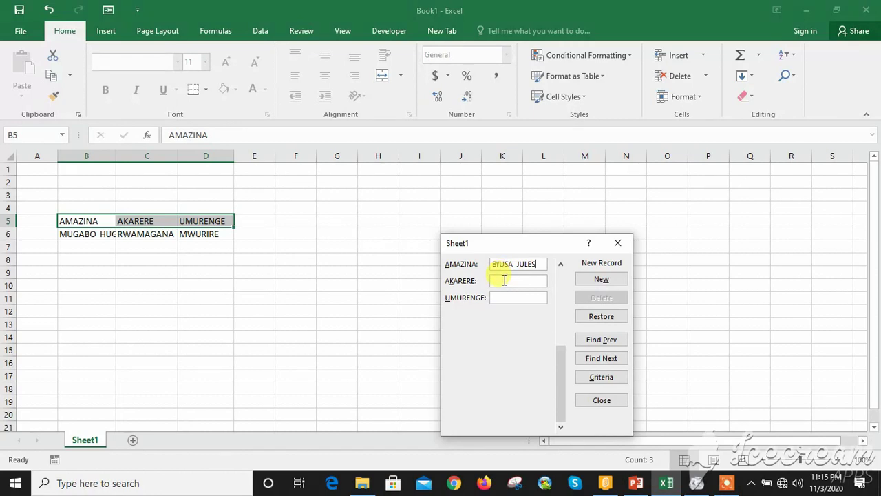
left_click(505, 280)
type("YON")
type("ZA")
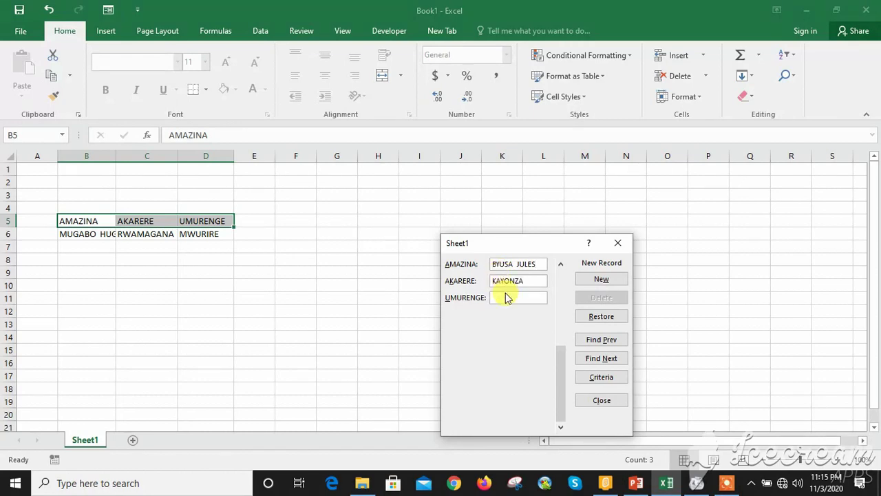
left_click(510, 297)
type("KABARE")
left_click(600, 281)
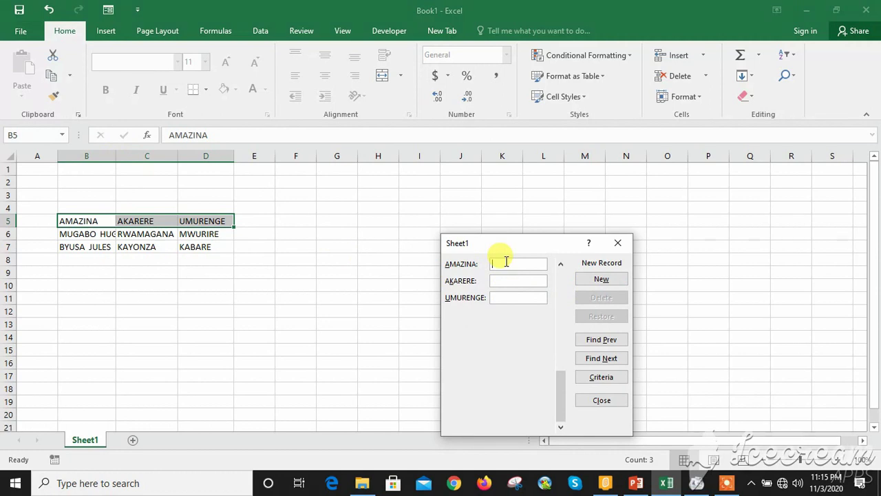
Add the third record: a person's name, district MUSANZE, sector NYAMIRAMA
type("RU")
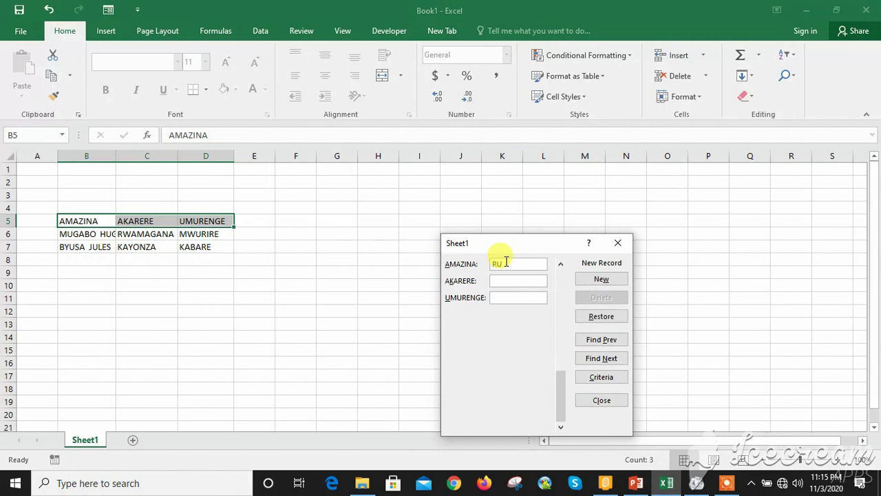
type("BE")
type("RA ")
type("GOGO")
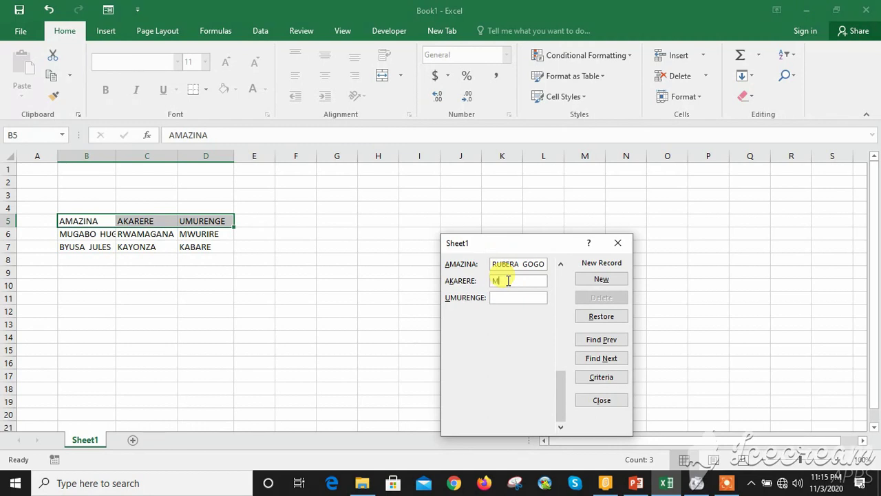
type("USANZE")
left_click(504, 297)
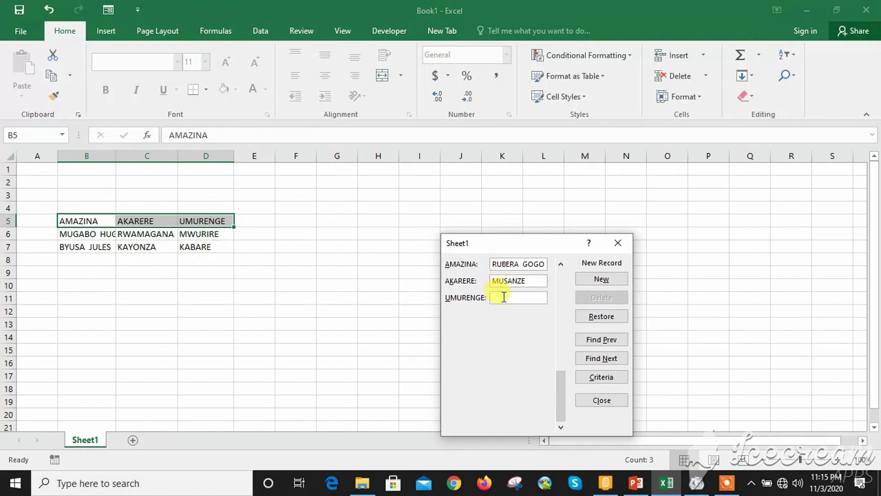
type("NYAMIR")
type("AMA")
left_click(592, 278)
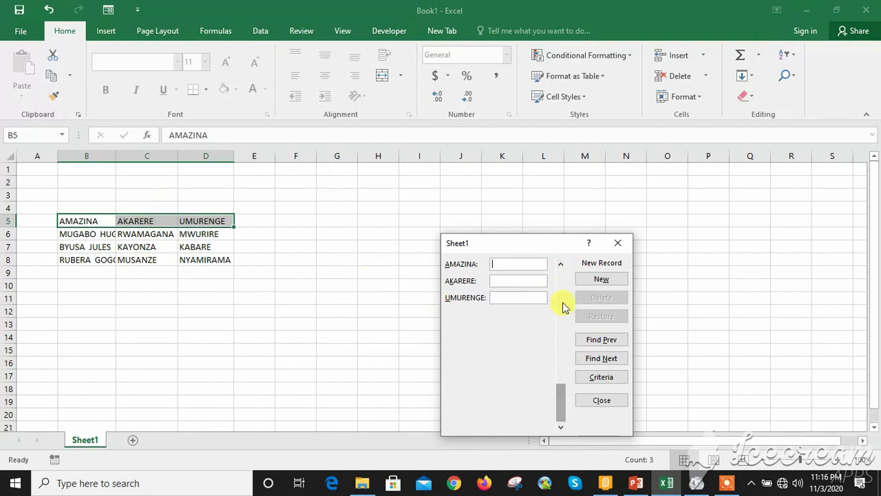
Go to record 3 of 3 and retype its AKARERE field as KAYONZA
left_click(561, 264)
left_click(560, 264)
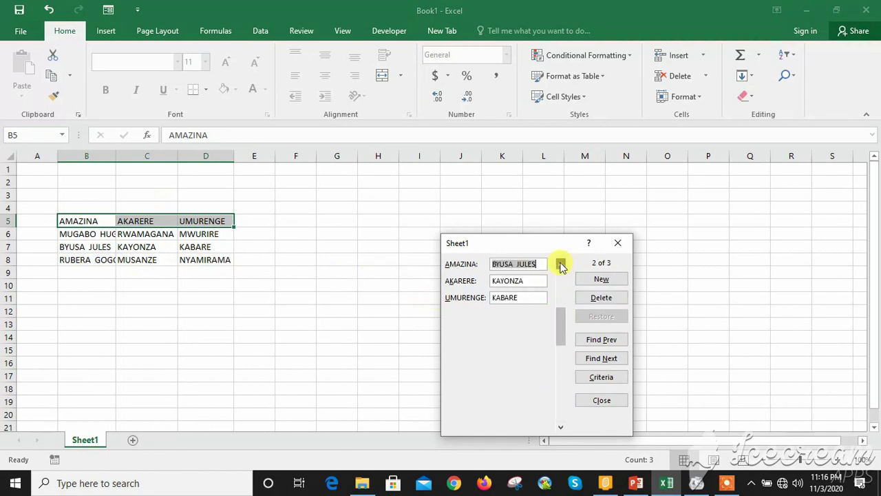
left_click(560, 426)
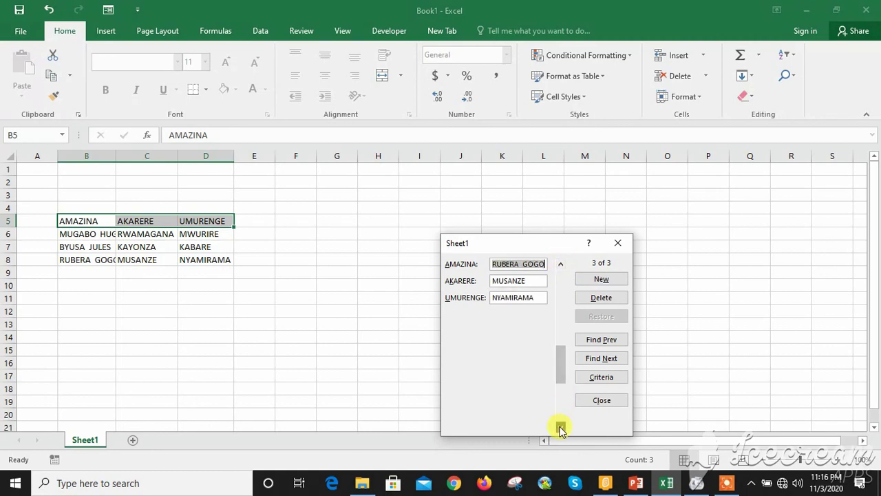
left_click(532, 281)
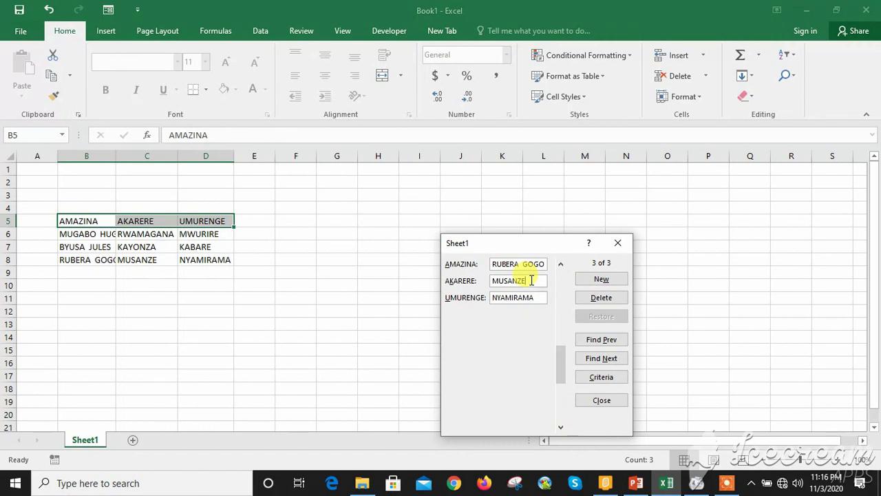
type("KAYONZ")
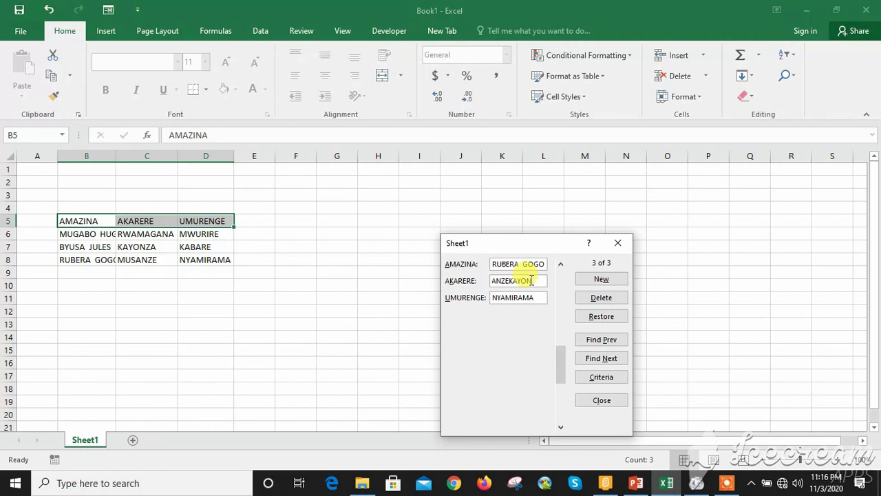
key("BackSpace")
key("BackSpace")
key("BackSpace")
type("AYONZA")
left_click(606, 282)
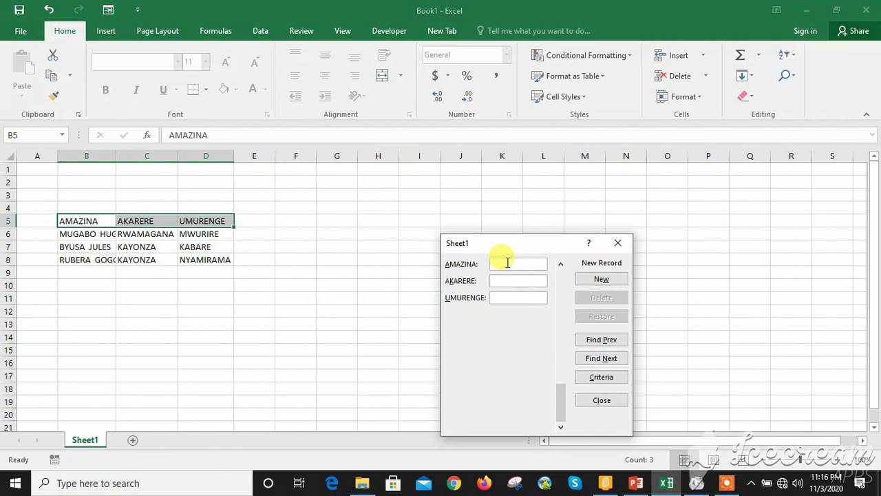
Add a fourth record with a name, BUGESERA and NYAMATA, then show record 1 of 4
type("K")
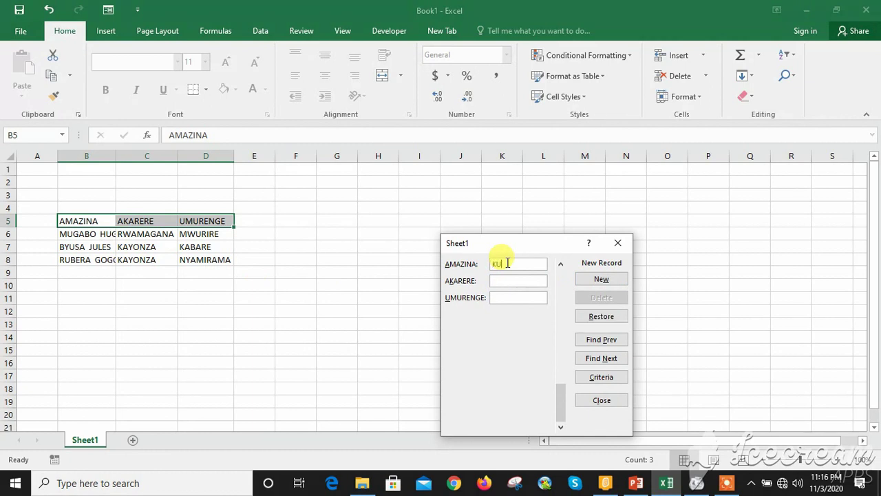
type("U")
type("J")
type("BILEEE")
left_click(509, 281)
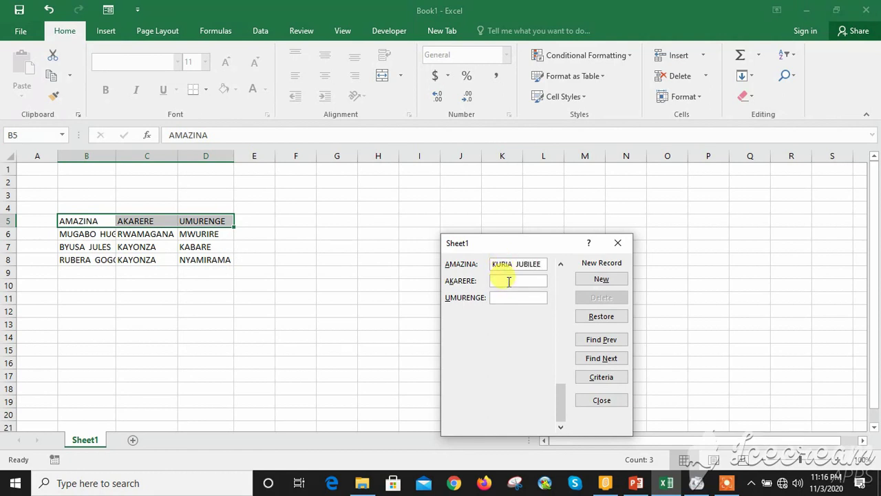
type("BUG")
type("ESERA")
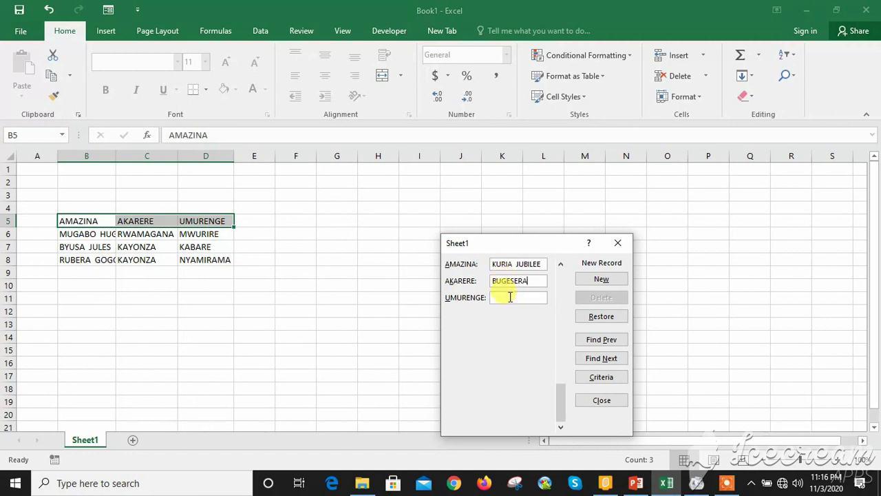
left_click(510, 296)
type("YAMAT")
type("A")
left_click(599, 281)
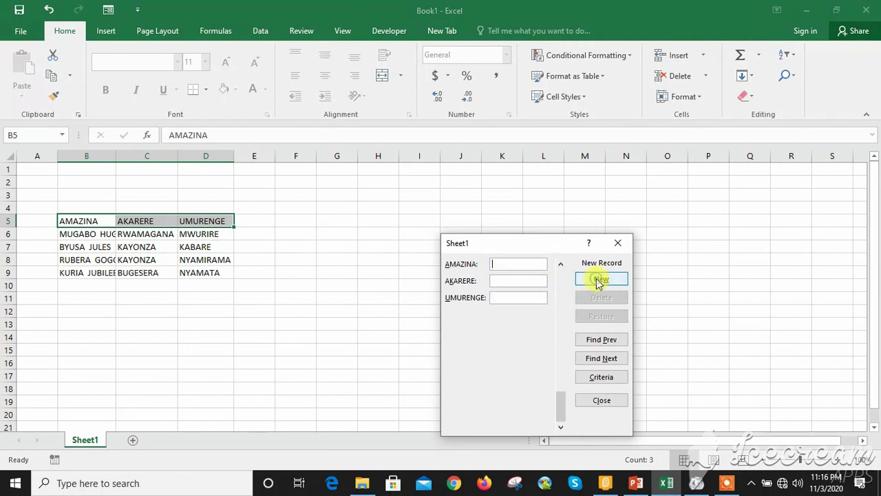
left_click(562, 377)
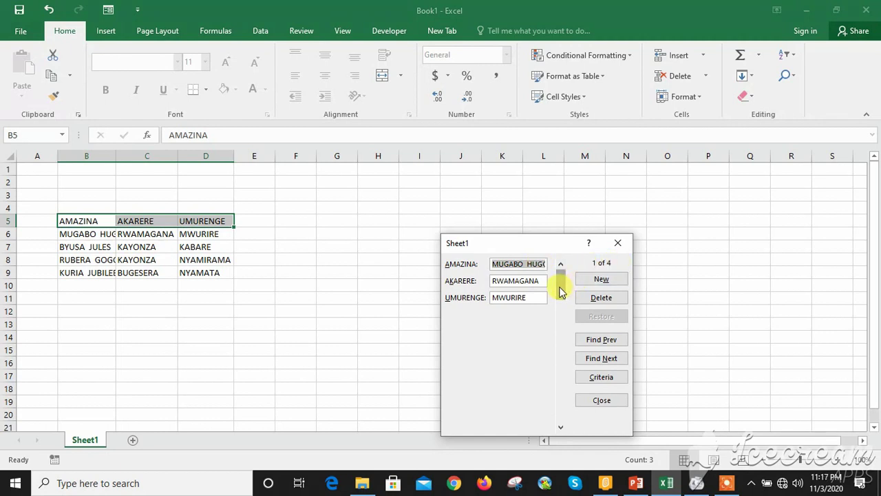
Scroll through the four records, move the form aside, and close it
left_click_drag(560, 283, 560, 354)
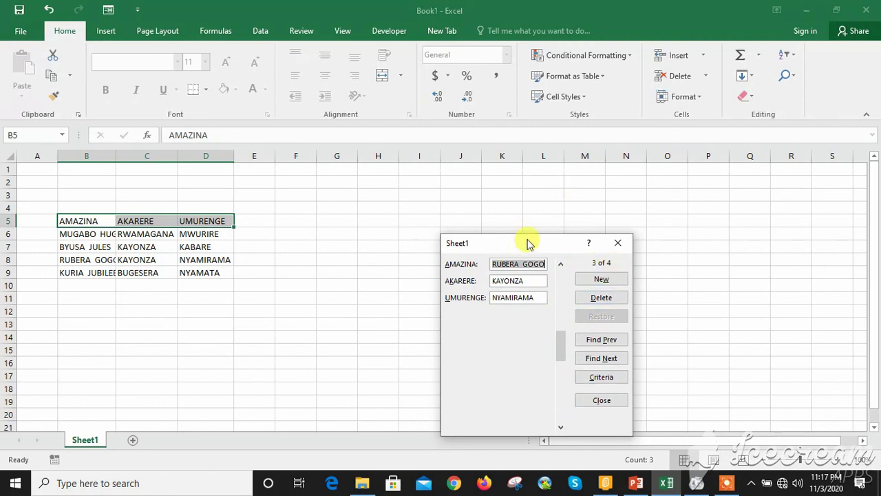
mouse_move(507, 247)
left_mouse_down()
mouse_move(735, 195)
mouse_move(706, 205)
left_mouse_up()
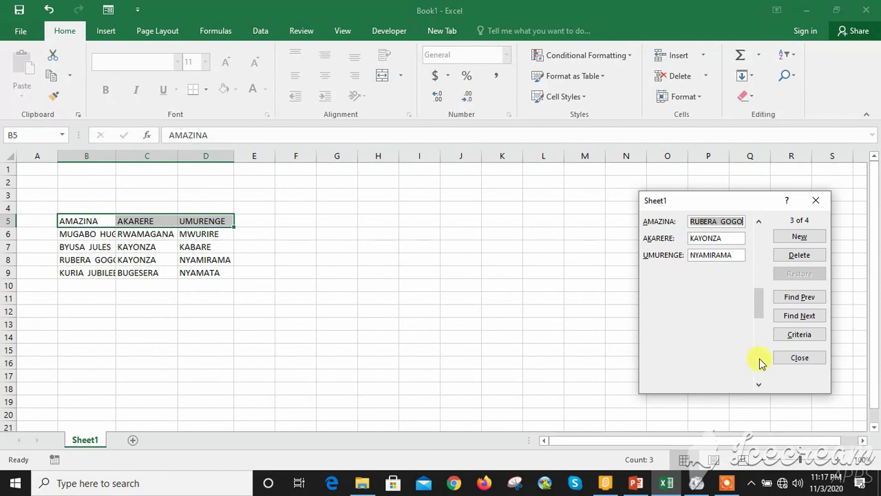
left_click(792, 357)
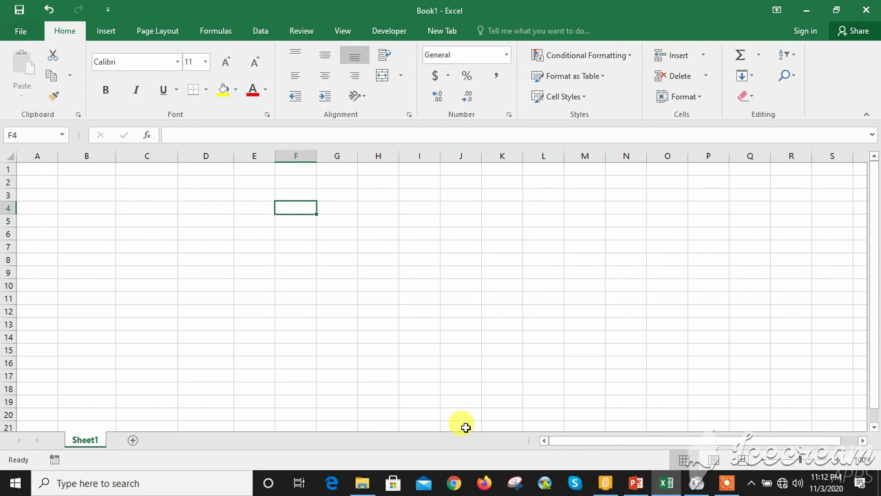
Retype AMAZINA in B5, AKARERE in C5 and UMURENGE in D5, then select B5:D5
left_click(92, 219)
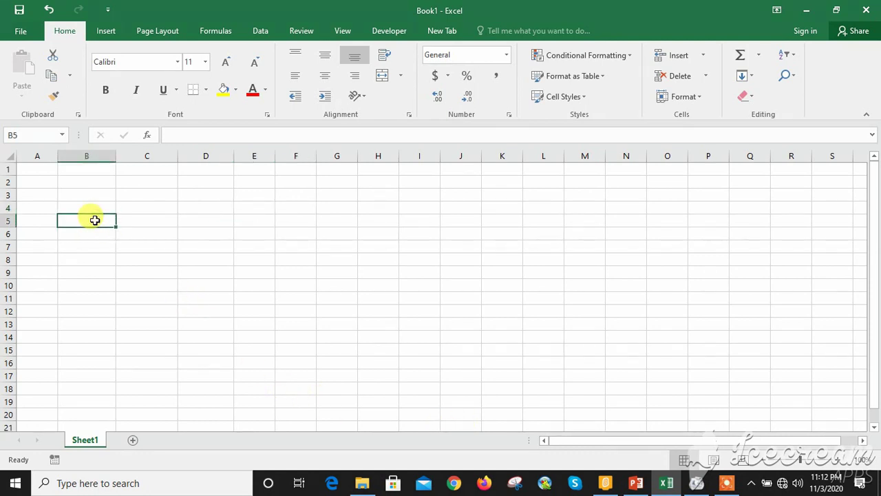
type("AMAZI")
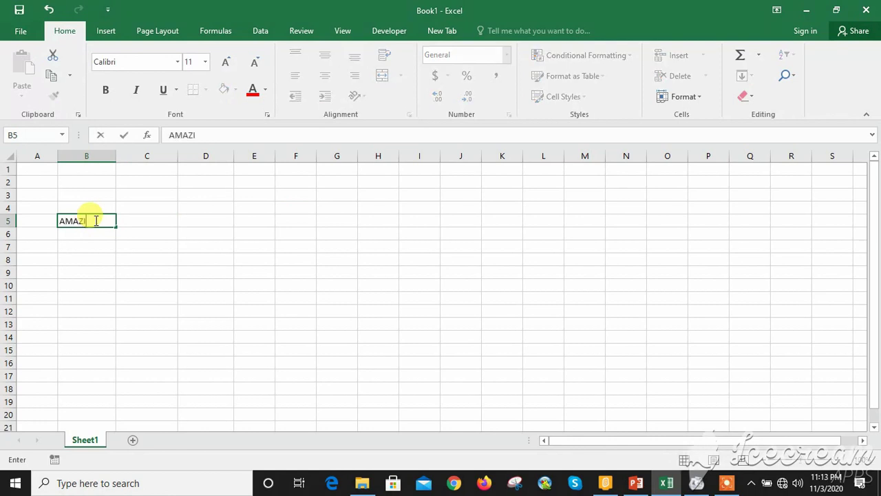
type("NA")
key("Tab")
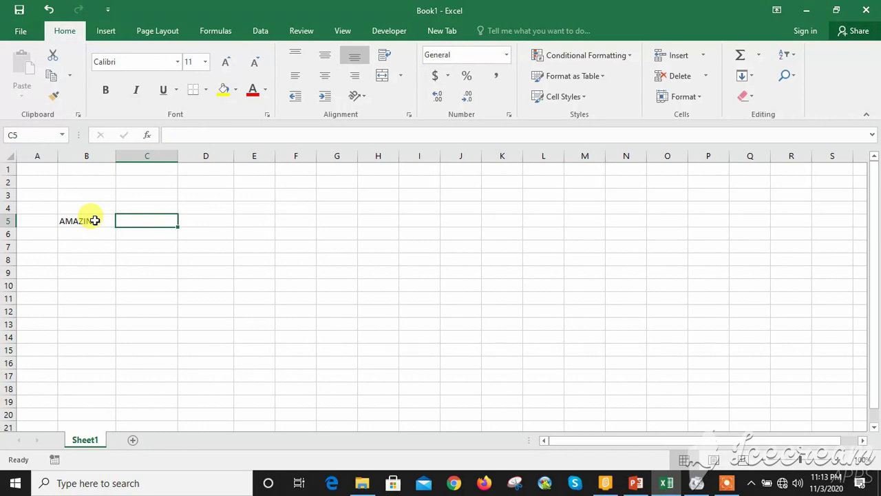
type("AKARRE")
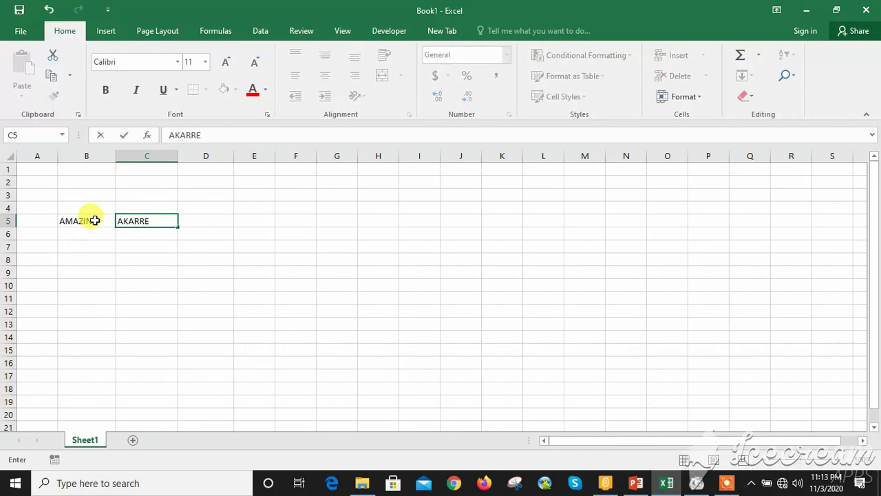
key("BackSpace")
key("BackSpace")
type("ERE")
key("Tab")
type("UM")
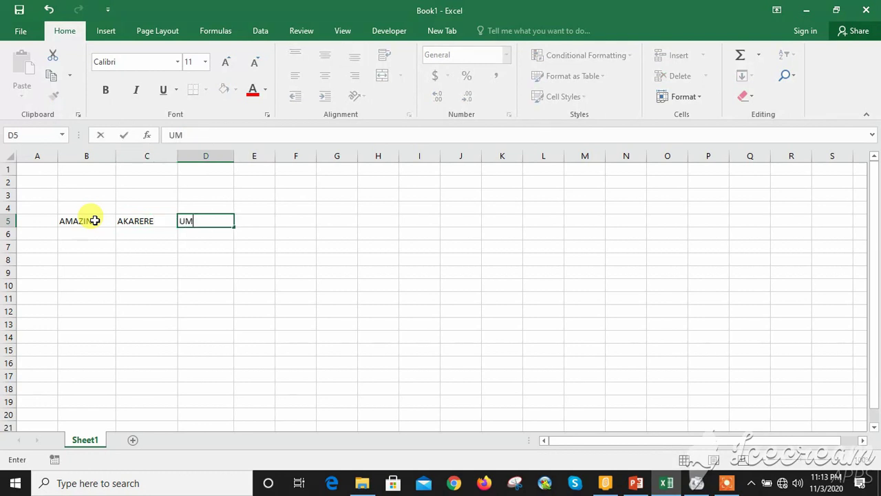
type("URENGE")
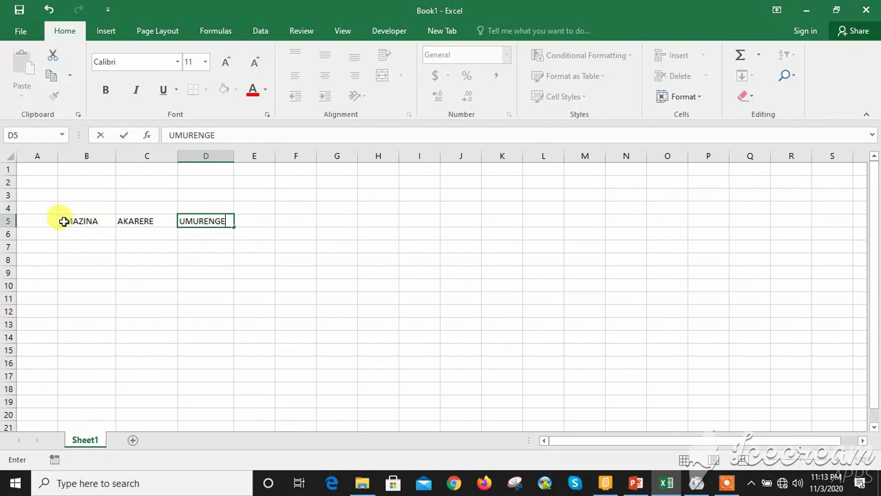
left_click_drag(69, 221, 193, 221)
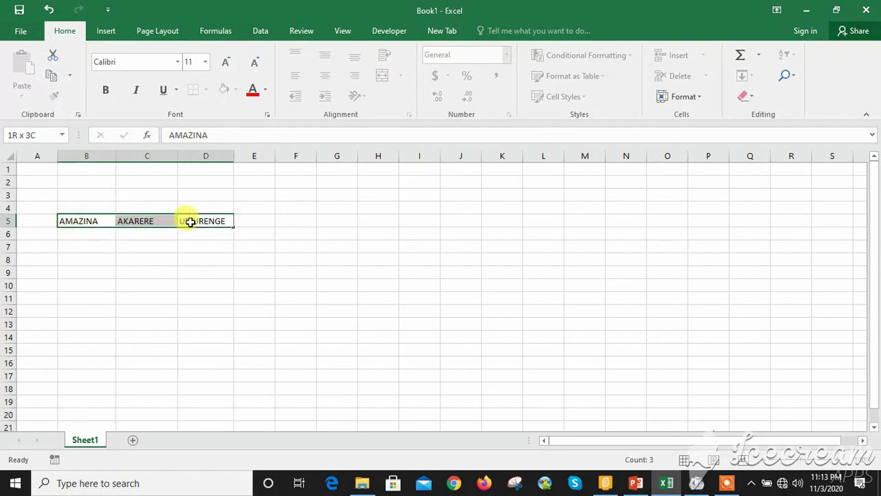
Open Excel Options at Quick Access Toolbar with commands chosen from All Commands
left_click(21, 31)
left_click(33, 320)
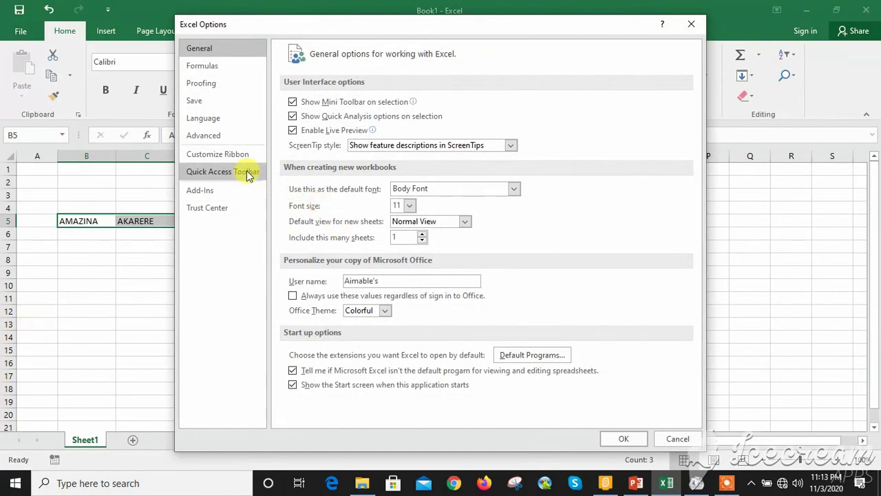
left_click(244, 173)
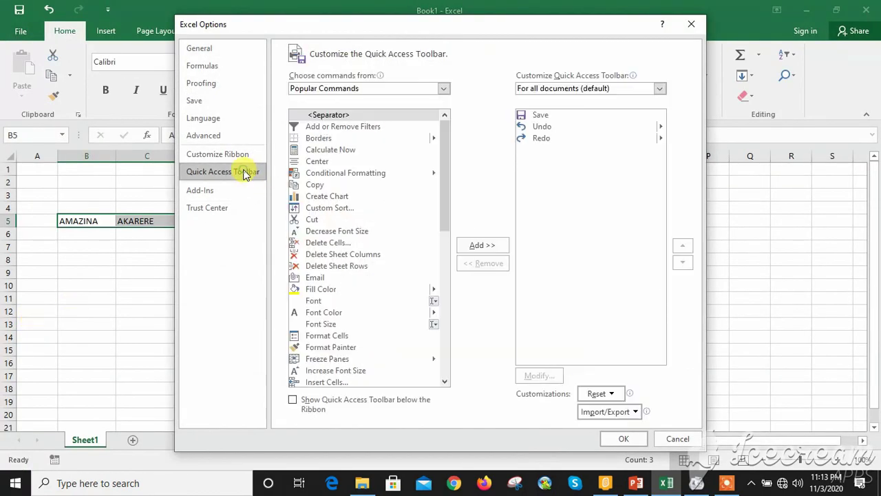
left_click(444, 89)
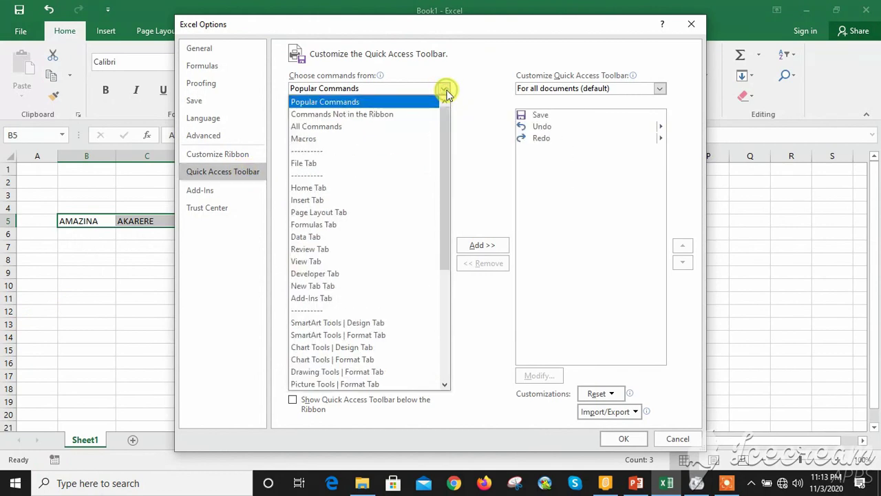
left_click(404, 126)
left_click(446, 200)
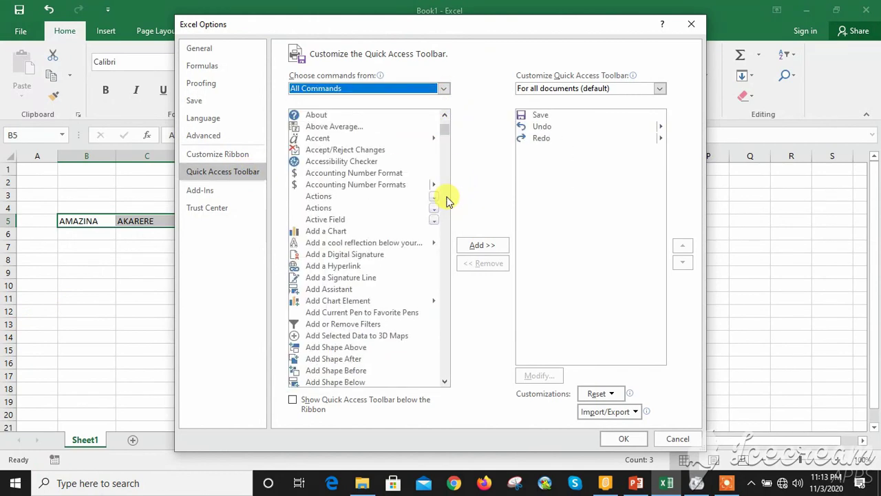
left_click(445, 199)
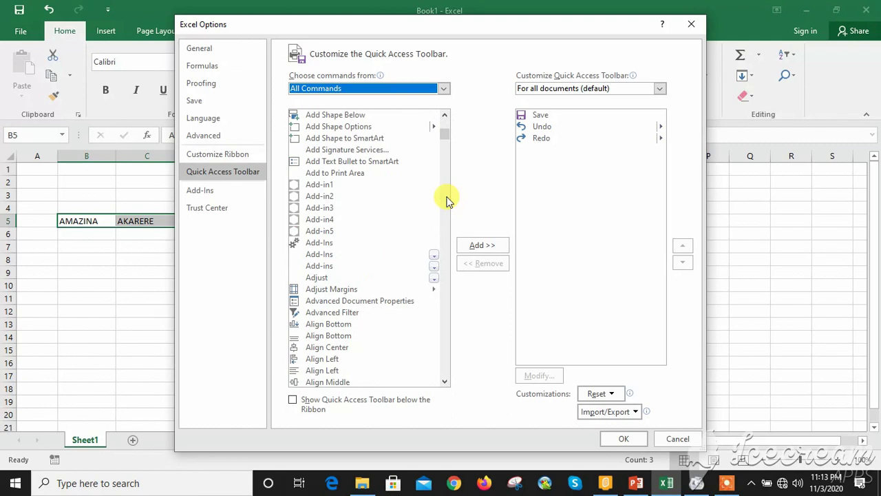
key("alt+Down")
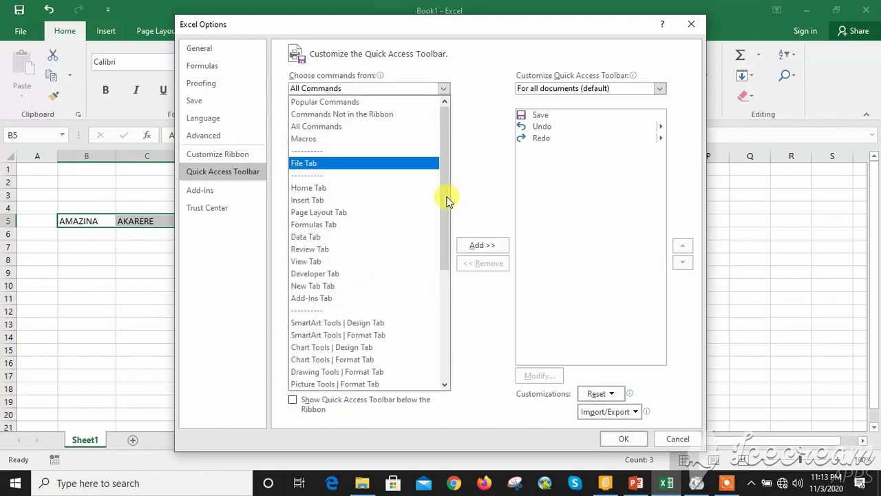
left_click(444, 87)
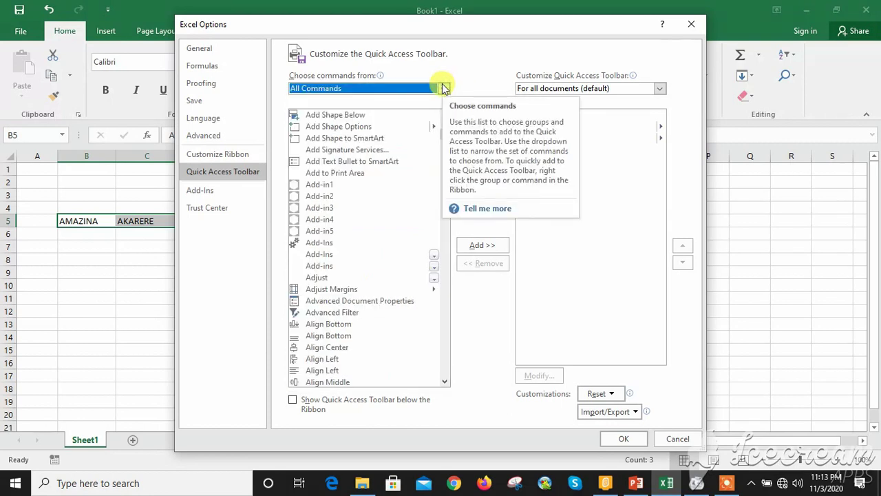
left_click(444, 87)
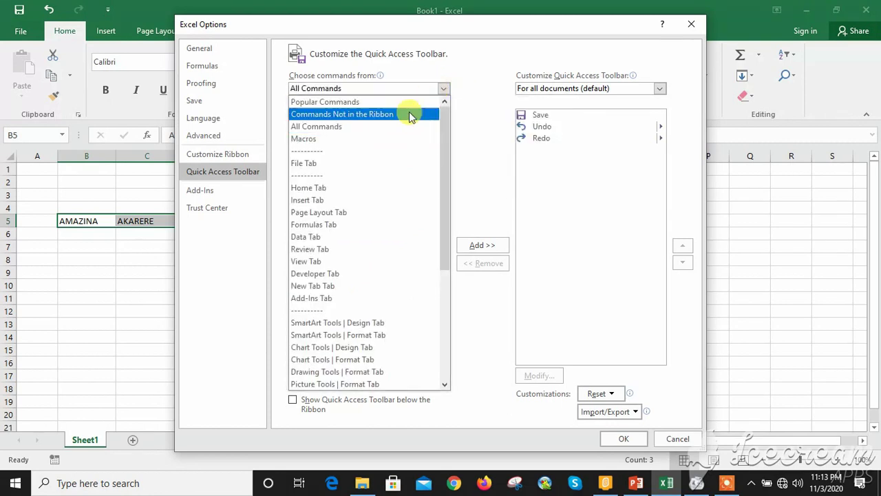
left_click(386, 127)
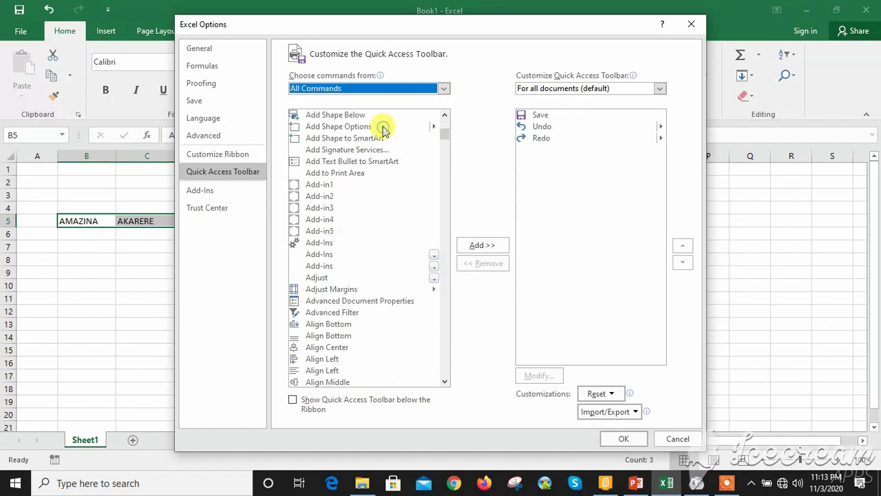
Find Form... in the All Commands list, add it to the toolbar, and confirm with OK
left_click(444, 165)
left_click(445, 172)
left_click(446, 185)
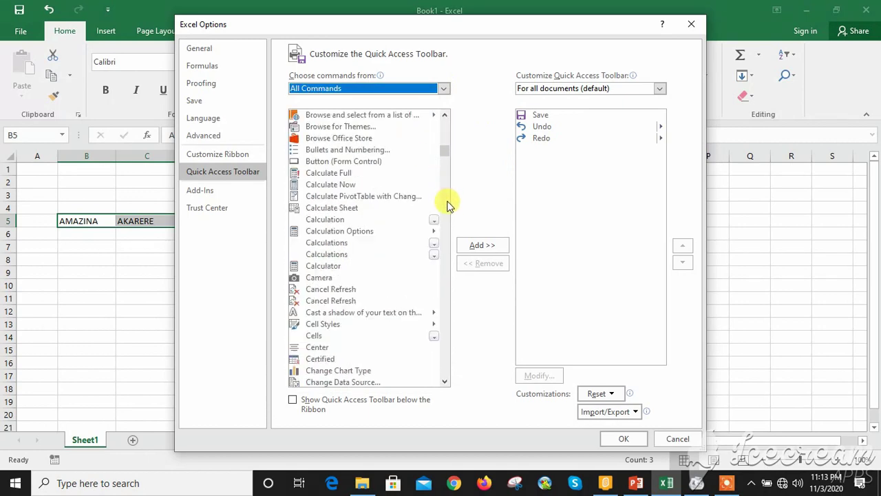
left_click(449, 213)
left_click(449, 241)
left_click(449, 262)
left_click(446, 279)
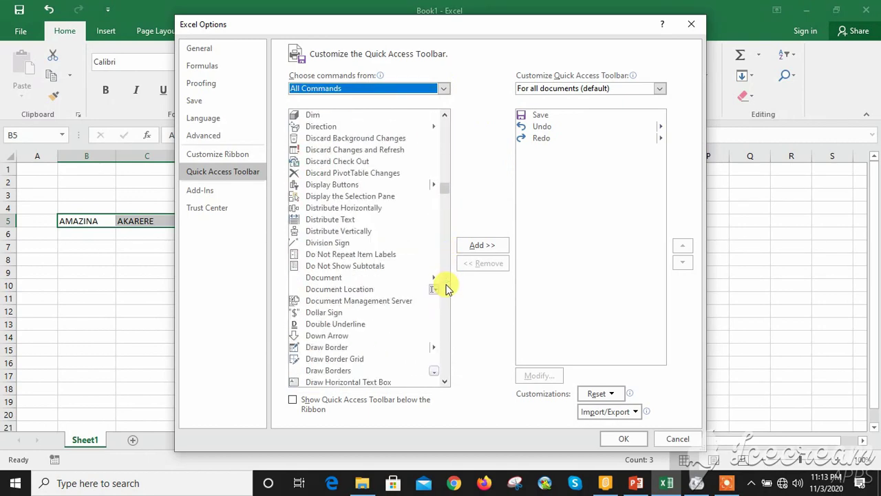
left_click(445, 297)
left_click(445, 295)
left_click(446, 299)
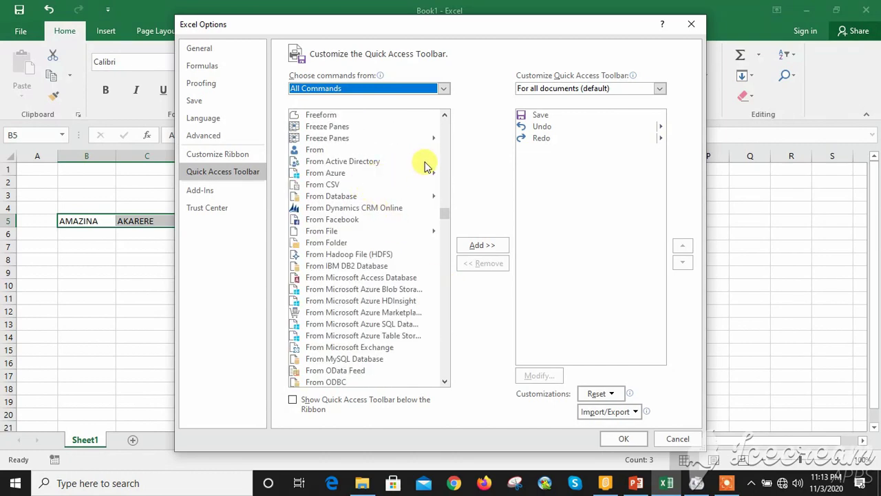
left_click(446, 140)
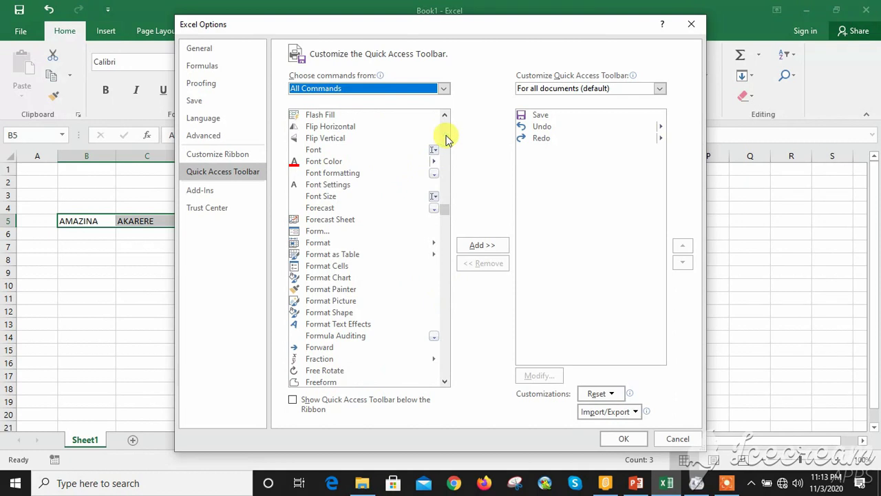
left_click(446, 140)
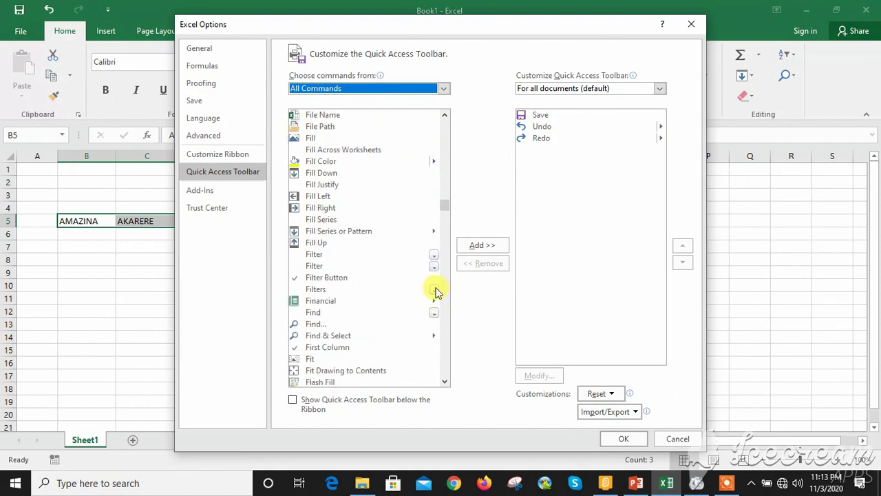
left_click(444, 358)
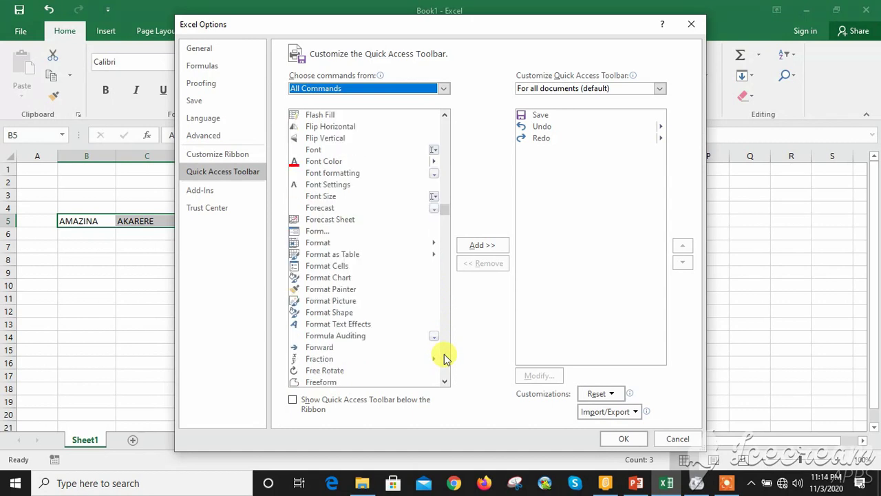
left_click(317, 231)
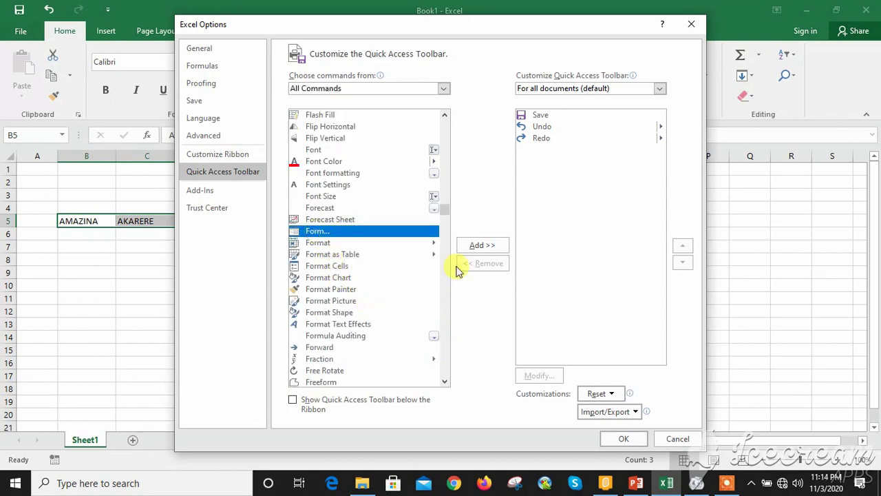
left_click(482, 245)
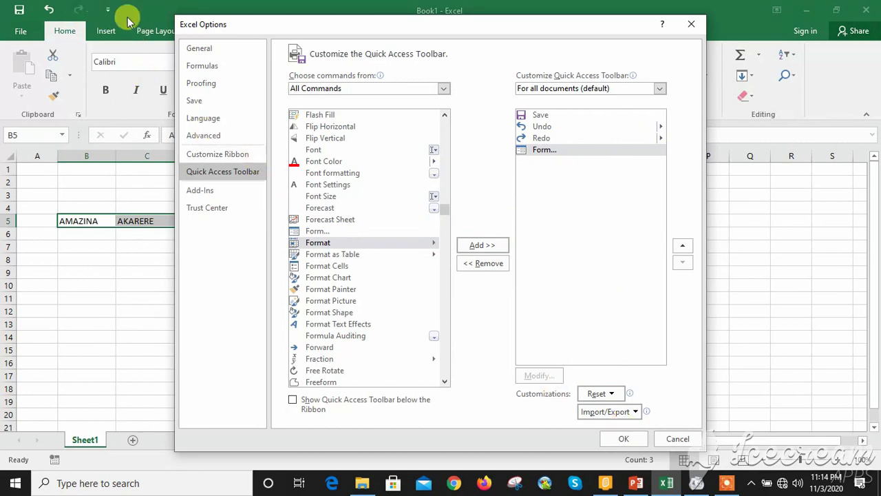
left_click(624, 439)
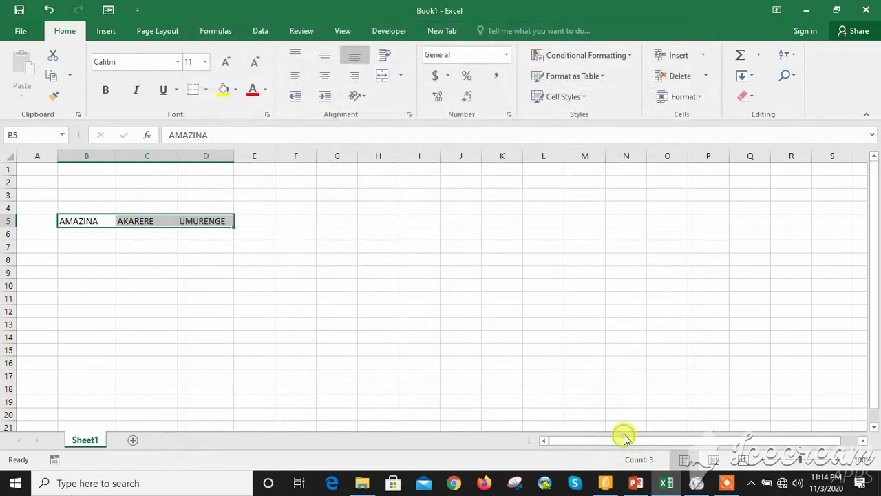
Open the data form with the header row as field labels and enter the person's name under AMAZINA
left_click(110, 12)
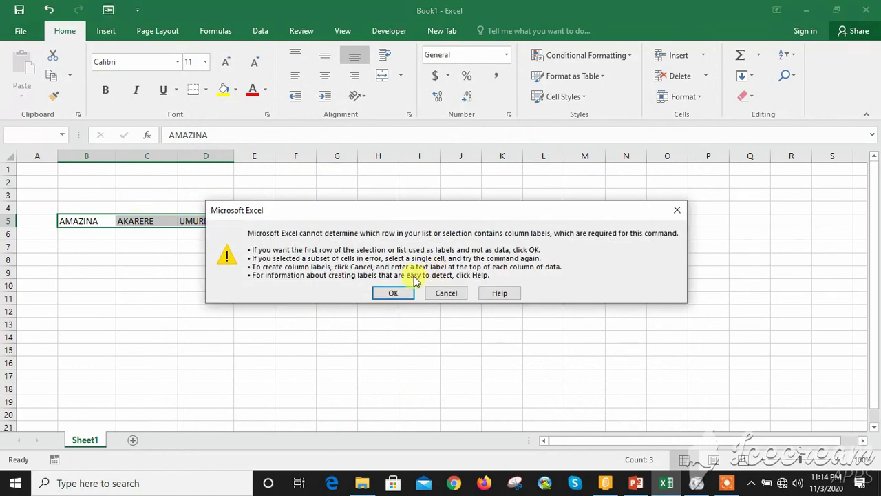
left_click(393, 292)
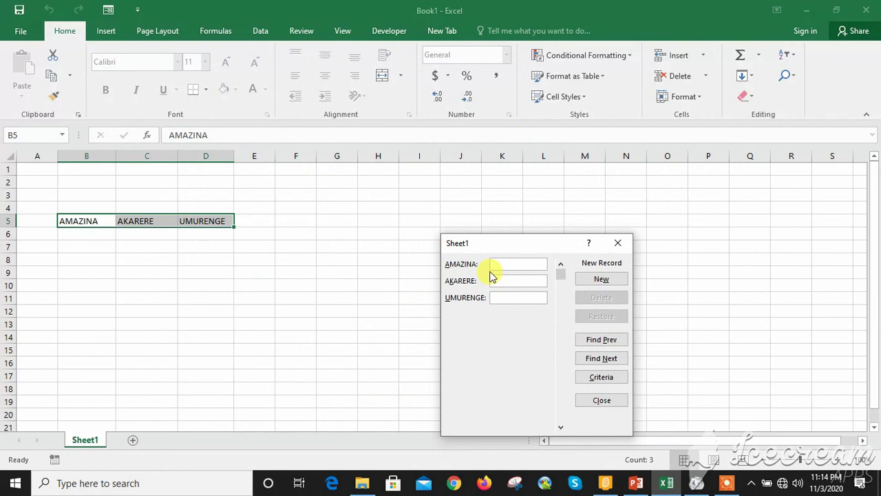
type("MU")
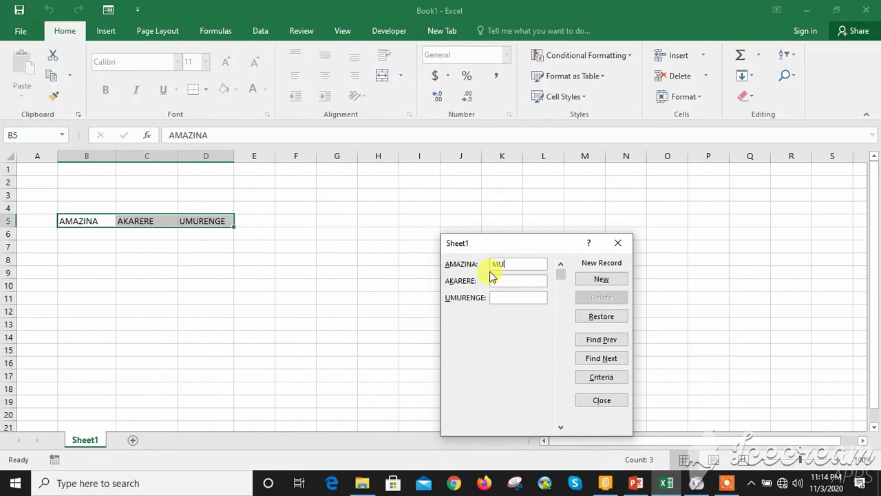
type("GABO")
key("BackSpace")
type("G")
type("O")
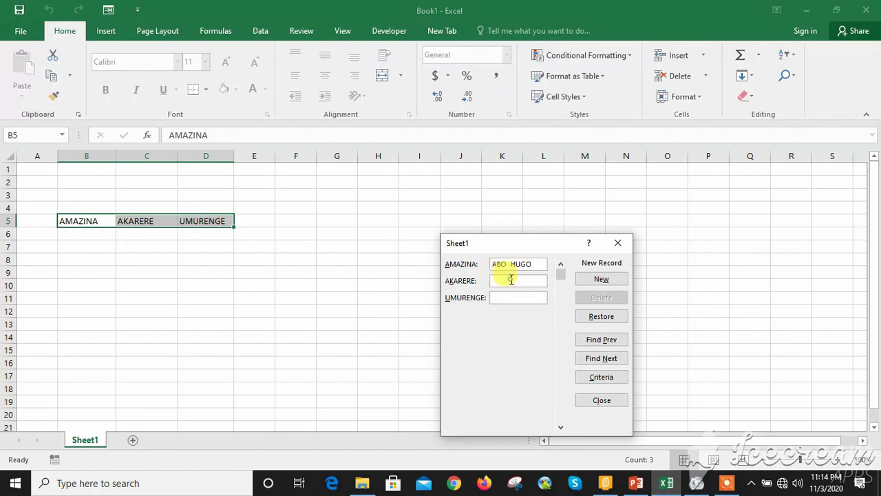
Fill district RWAMAGANA and sector MWURIRE, then save the record into row 6
left_click(511, 280)
type("RW")
type("AMAGANA")
left_click(509, 297)
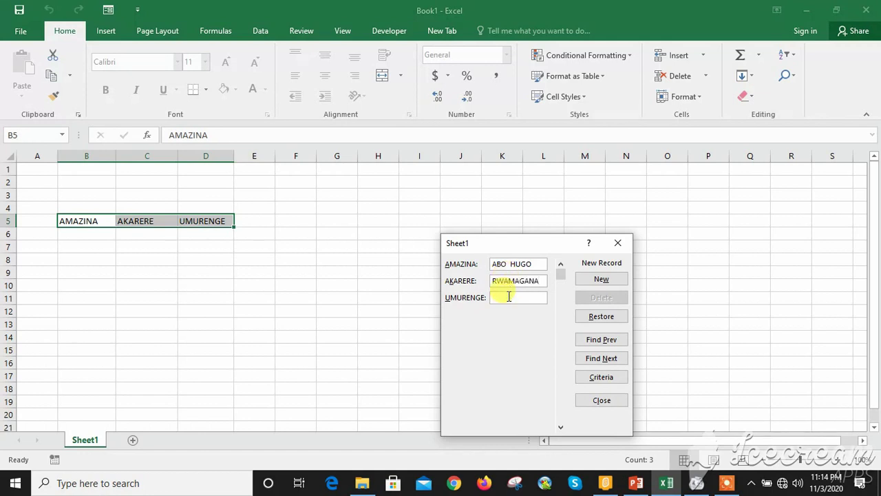
type("M")
type("WURIRE")
left_click(609, 279)
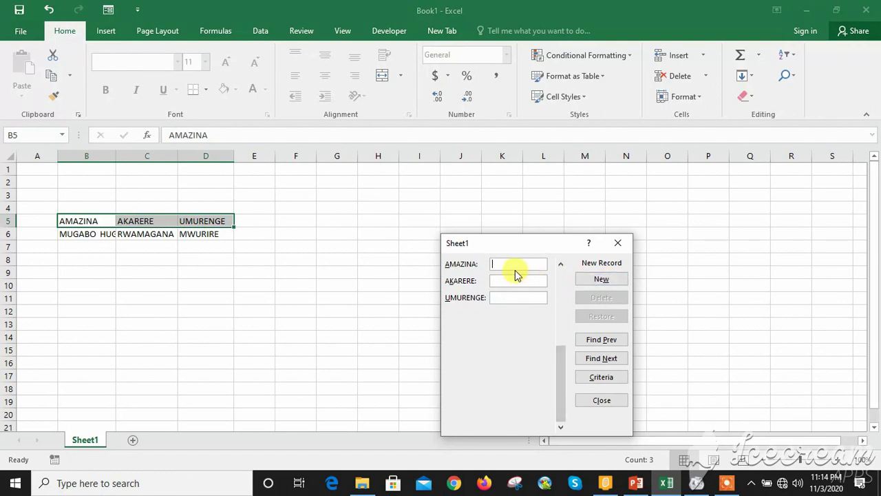
Add the row 7 record: the person's name, district KAYONZA, sector KABARE
type("BYUSA JUL")
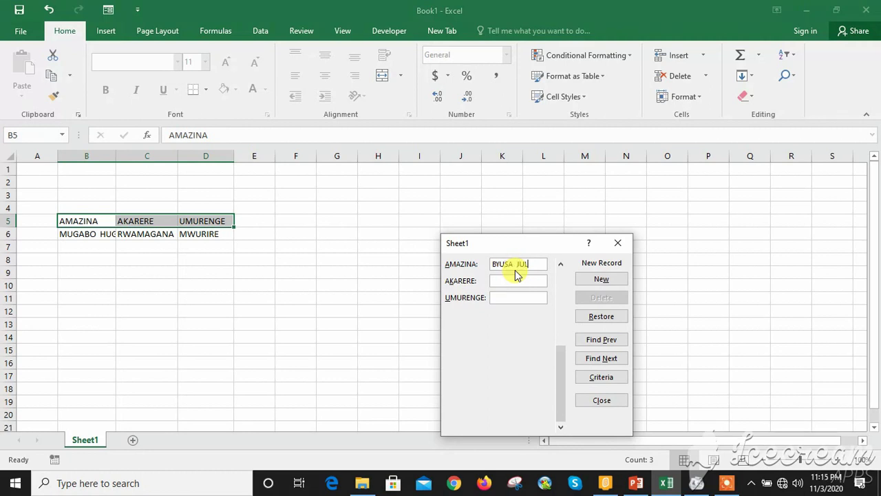
type("S")
left_click(504, 281)
type("KAY")
type("ONZA")
left_click(510, 297)
type("KABARE")
left_click(599, 280)
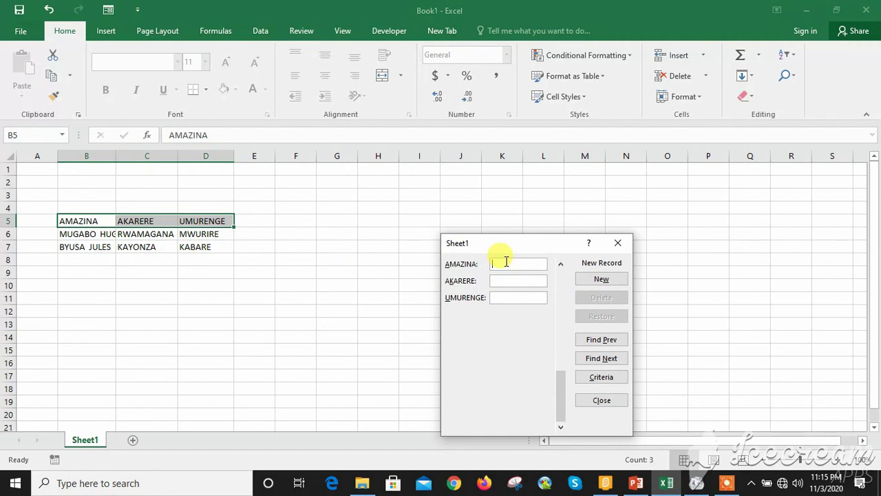
Add the row 8 record: the person's name, district MUSANZE, sector NYAMIRAMA
type("RU")
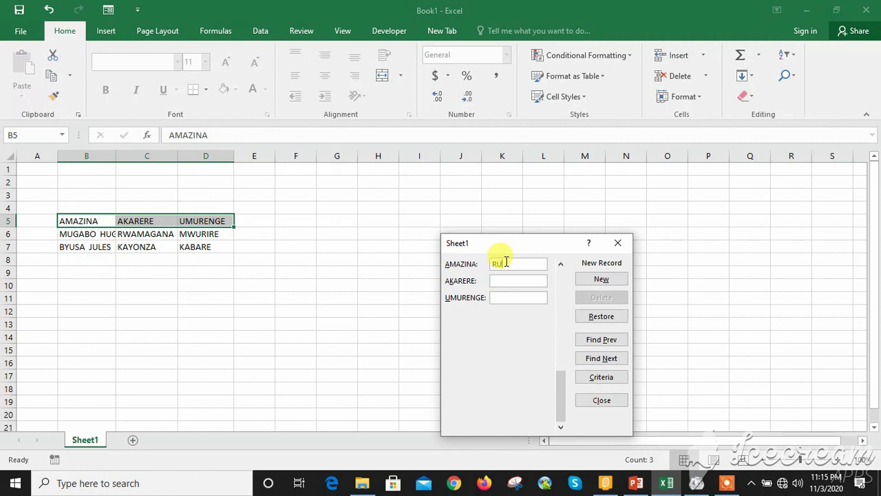
type("BER")
type("A ")
type("GOGO")
left_click(508, 280)
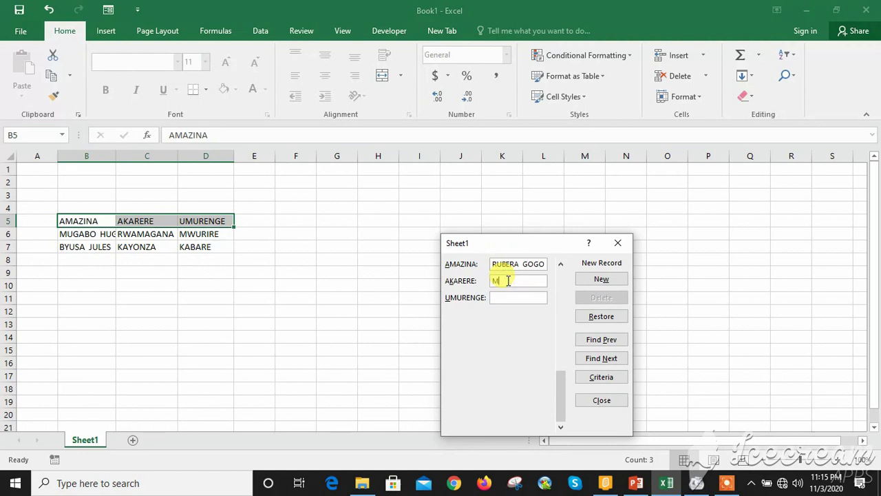
type("SANZ")
type("E")
left_click(502, 297)
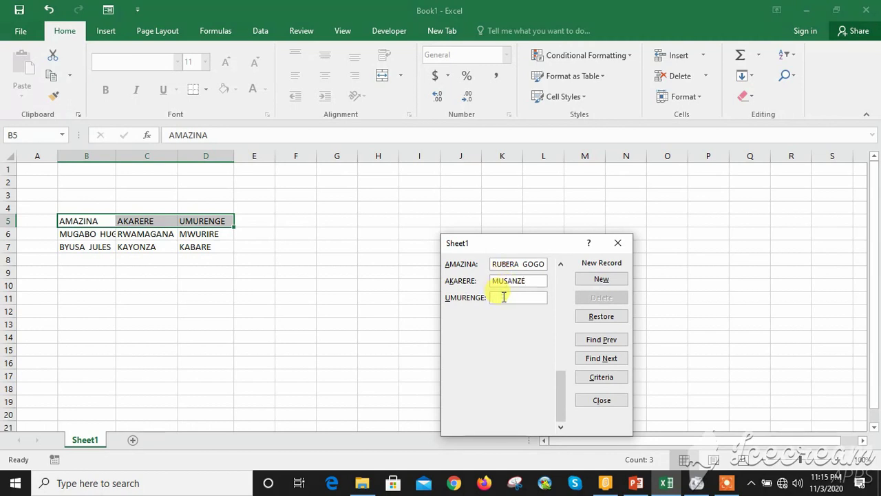
type("NYAMI")
type("RAMA")
left_click(598, 279)
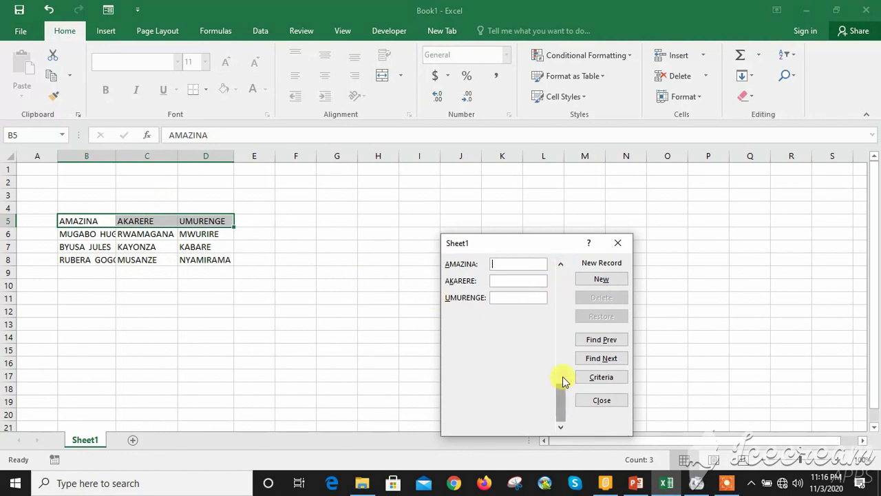
Return to record 3 and change its AKARERE value from MUSANZE to KAYONZA
left_click(560, 264)
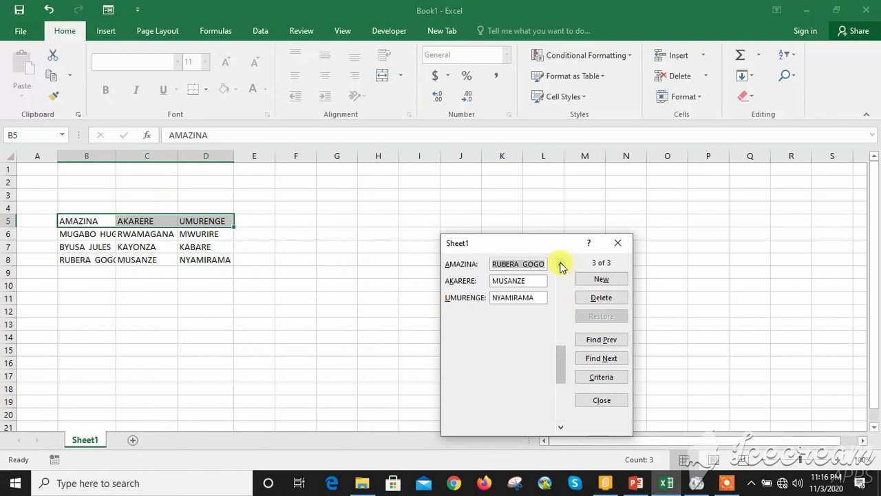
left_click(561, 264)
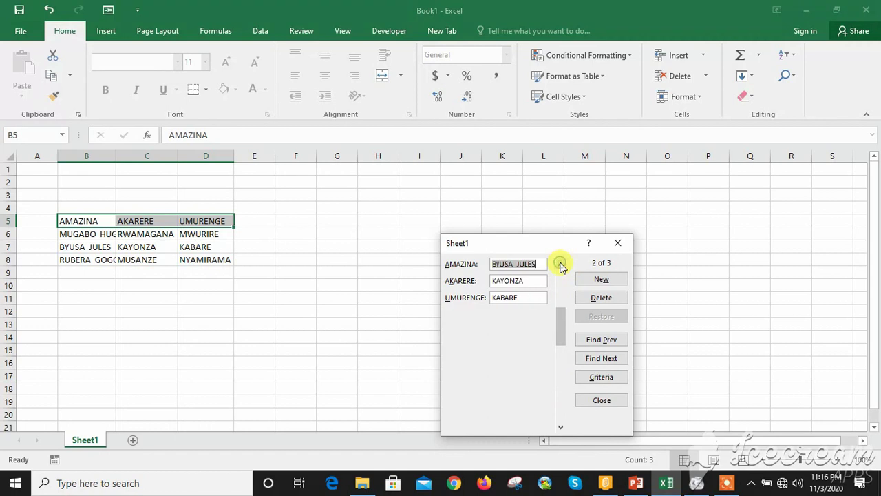
left_click(560, 426)
left_click(532, 281)
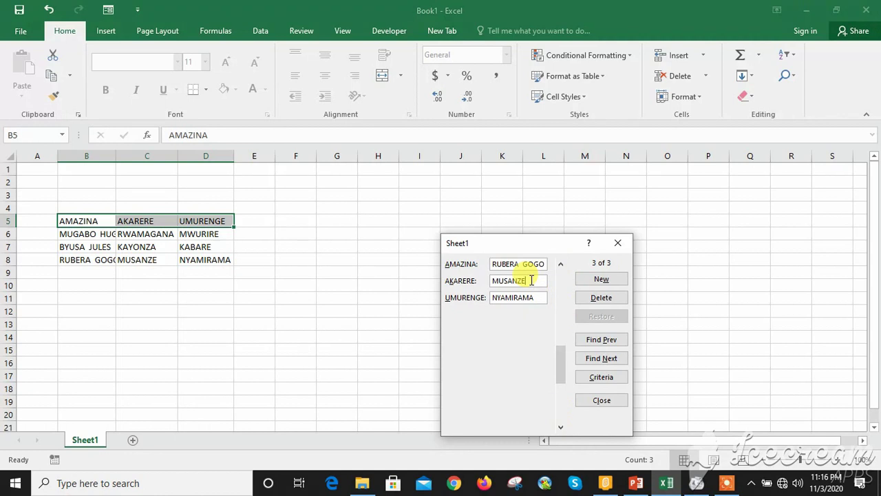
type("NZEKA")
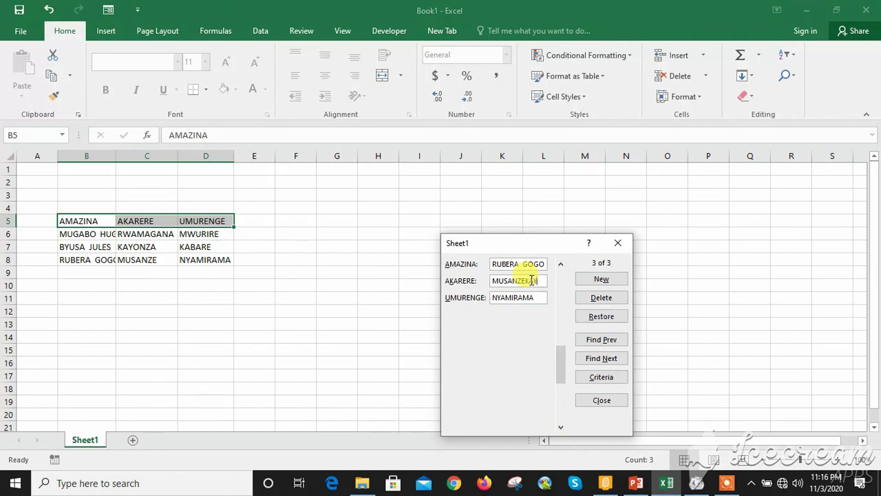
type("YONZA")
key("BackSpace")
key("BackSpace")
key("BackSpace")
key("BackSpace")
key("BackSpace")
key("BackSpace")
type("KAYONZ")
Save the correction, then enter the person's name, BUGESERA and NYAMATA as the row 9 record
left_click(610, 282)
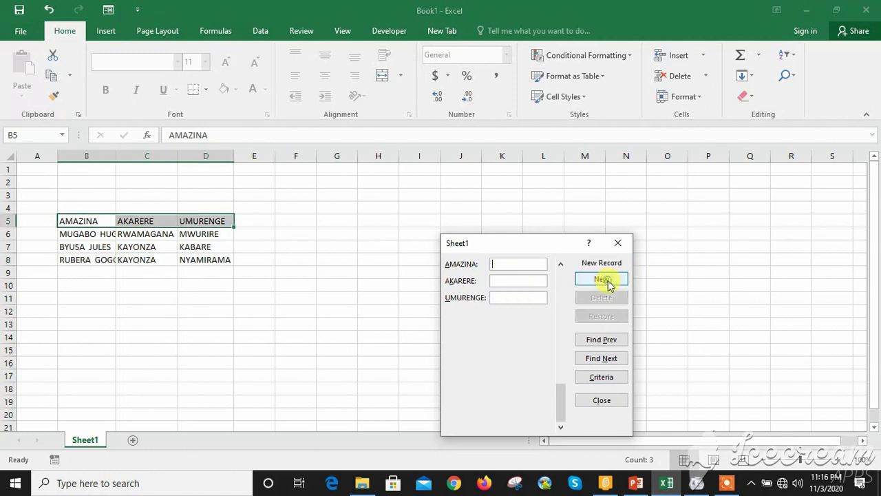
left_click(608, 280)
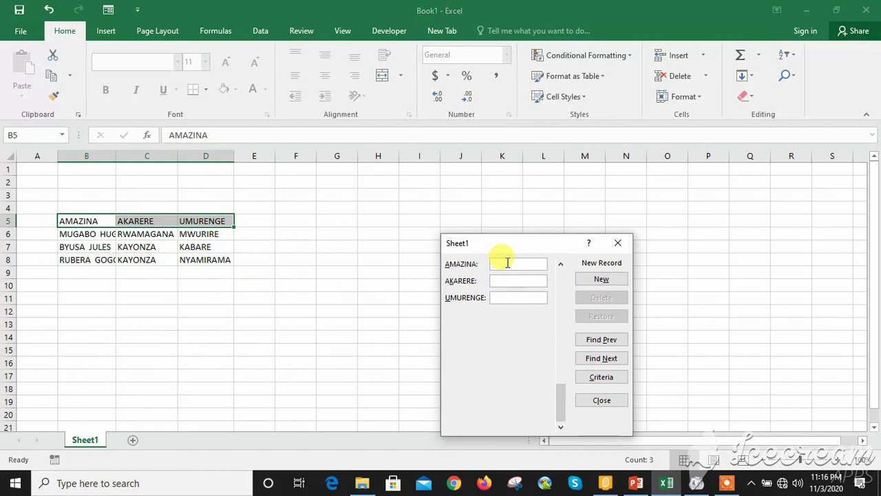
type("KURIA ")
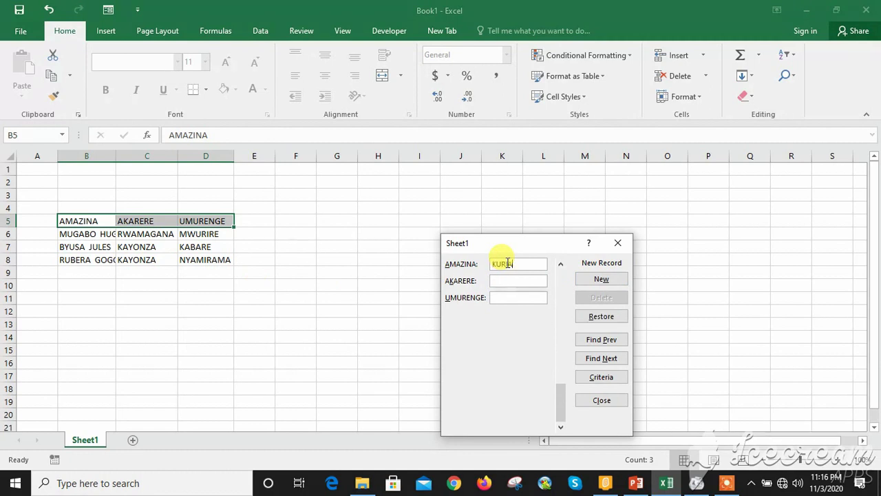
type("JU")
type("BILEE")
left_click(509, 281)
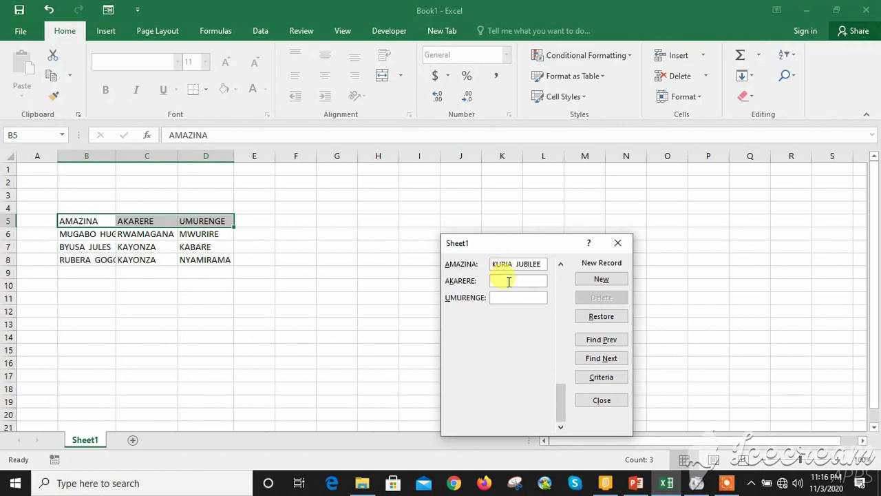
type("BUG")
type("ESERA")
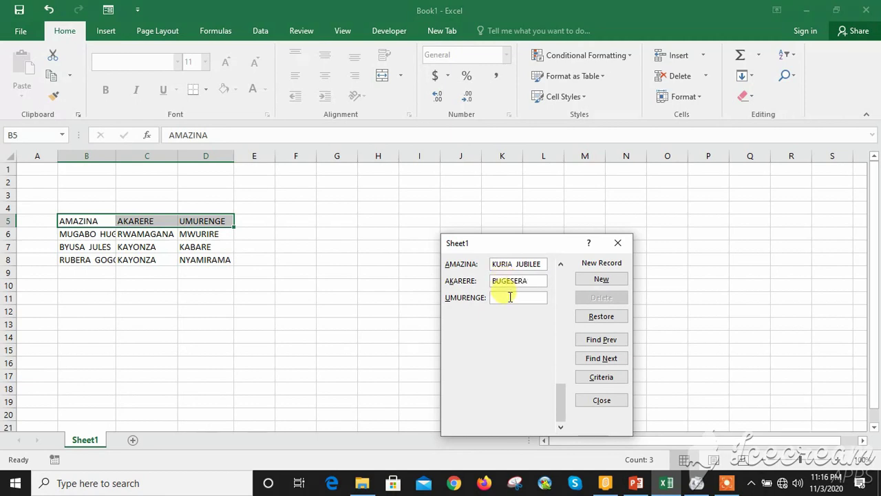
left_click(509, 297)
type("NYAMA")
type("TA")
left_click(597, 281)
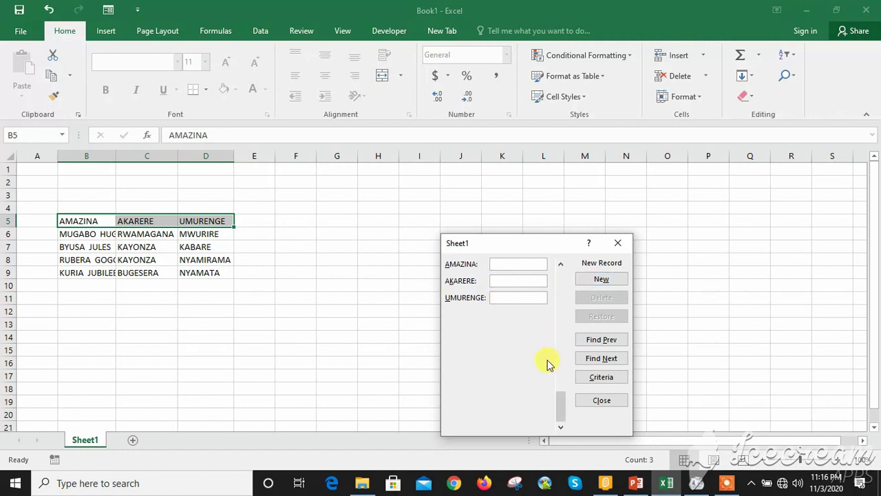
Scroll back through the four records to the first, move the form aside, and close it
left_click(562, 375)
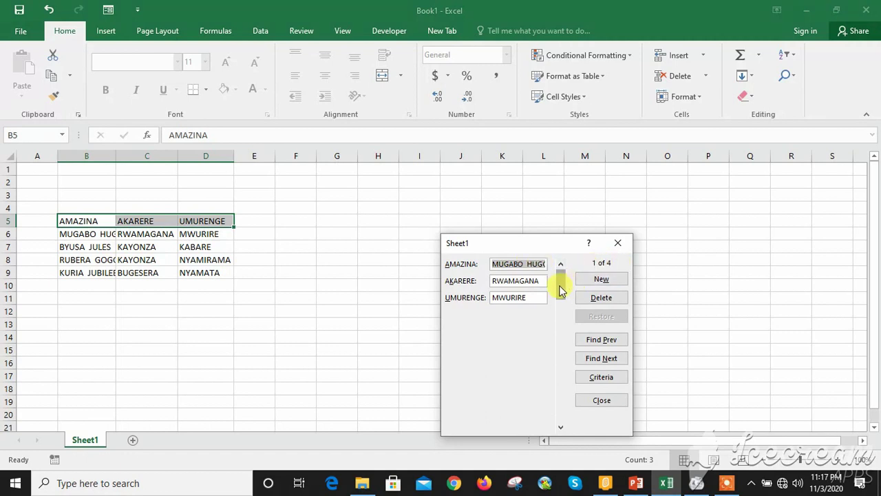
left_click_drag(561, 284, 560, 348)
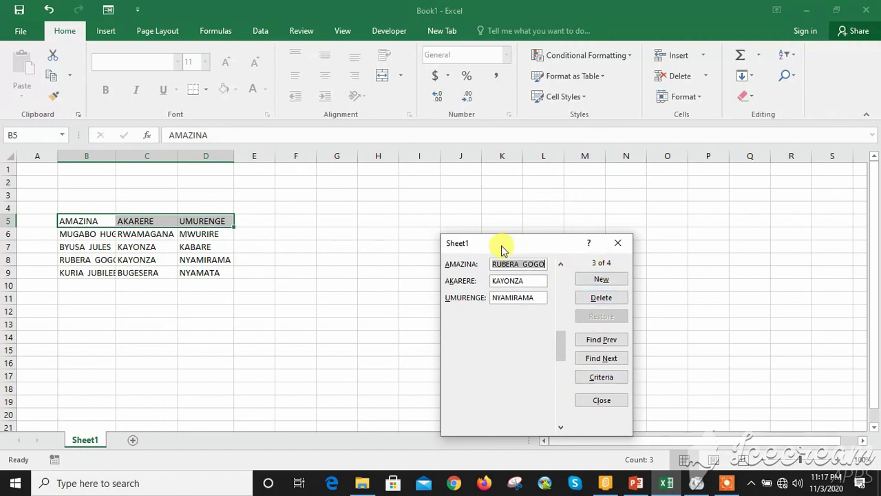
mouse_move(507, 246)
left_mouse_down()
mouse_move(735, 195)
mouse_move(706, 205)
left_mouse_up()
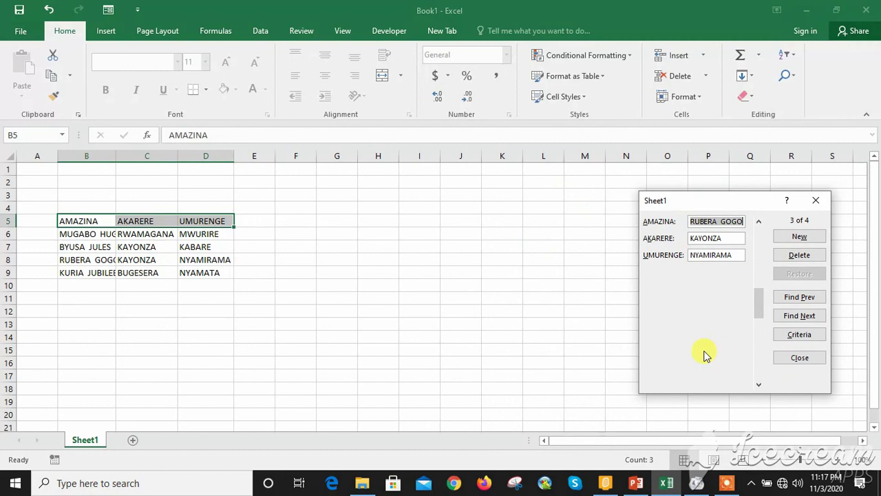
left_click(793, 357)
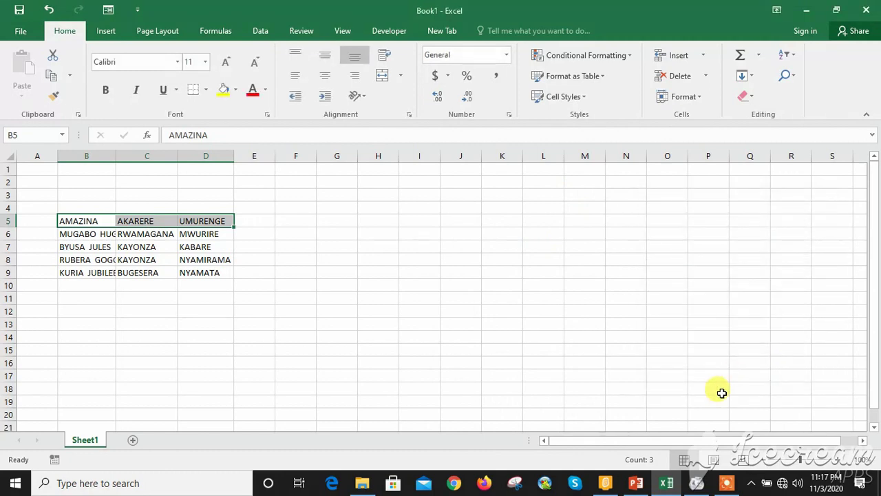